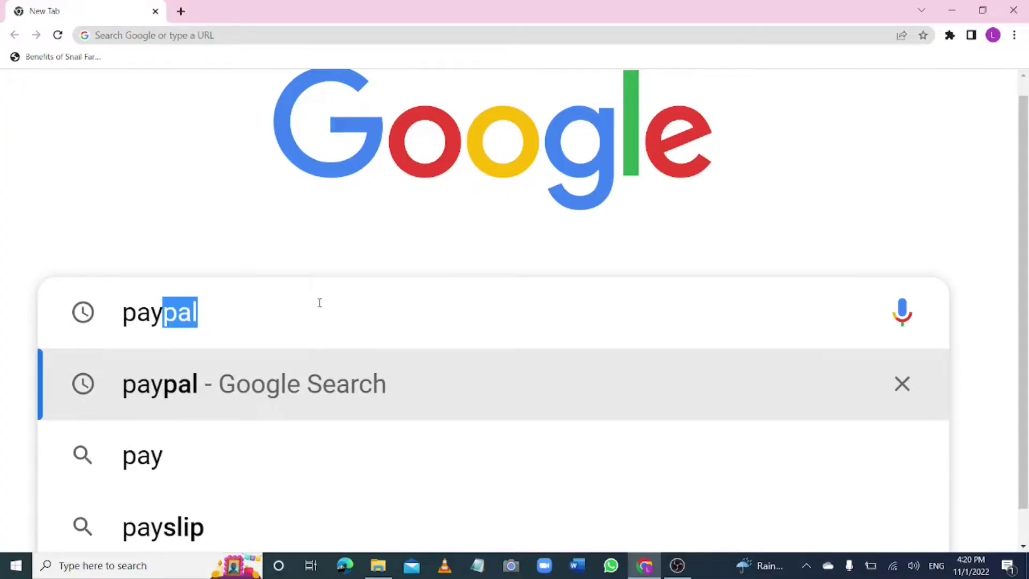
Search Google for paypal and open the official paypal.com result
key("Return")
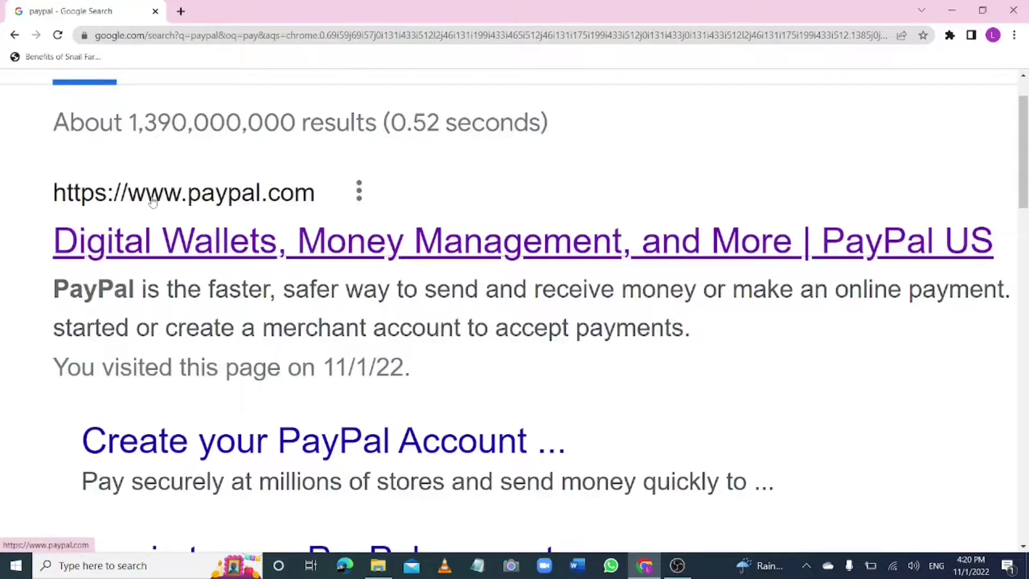
left_click(187, 198)
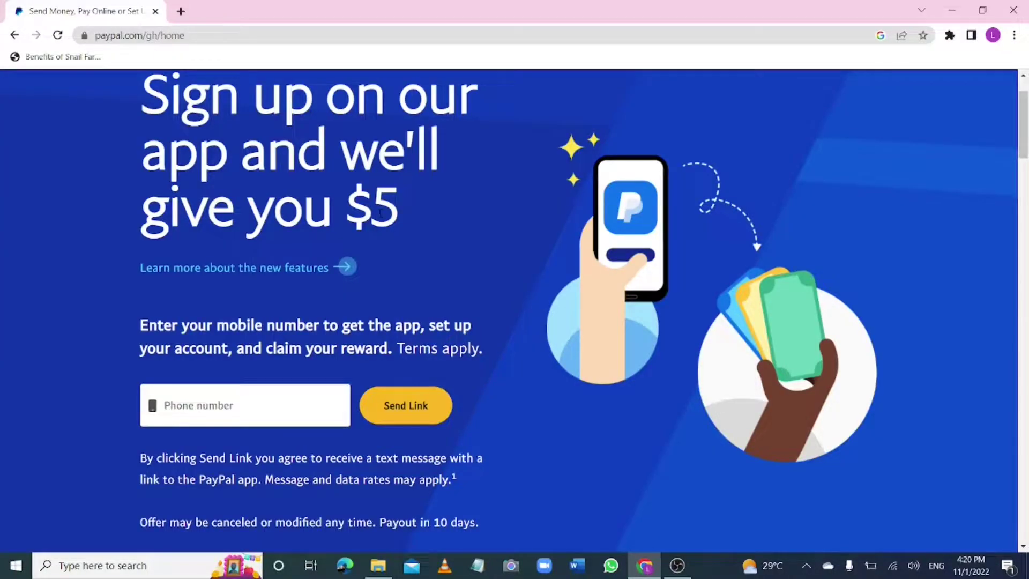
Start PayPal Sign Up and choose Get a Personal Account
left_click(210, 406)
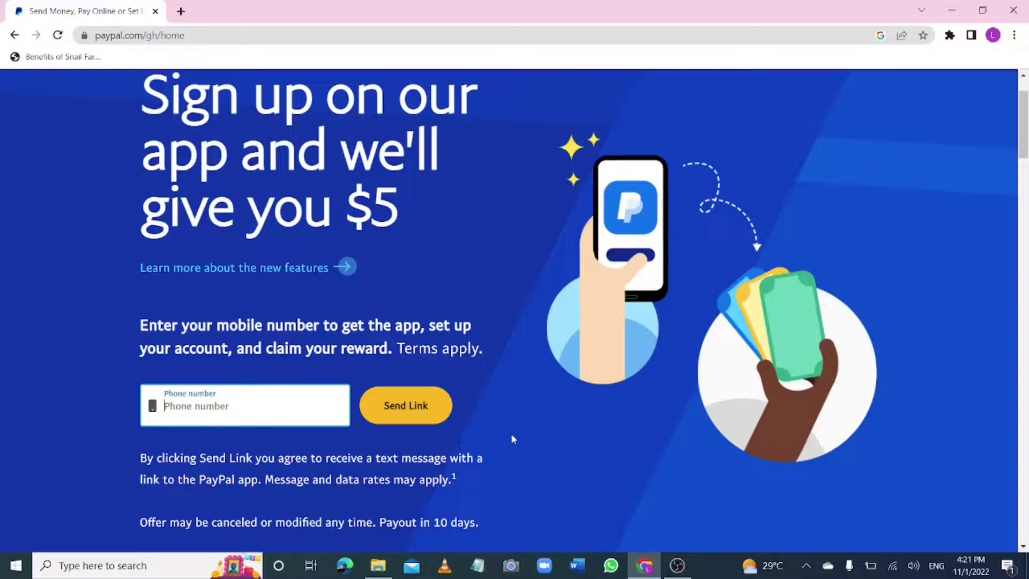
scroll(513, 439, "up", 5)
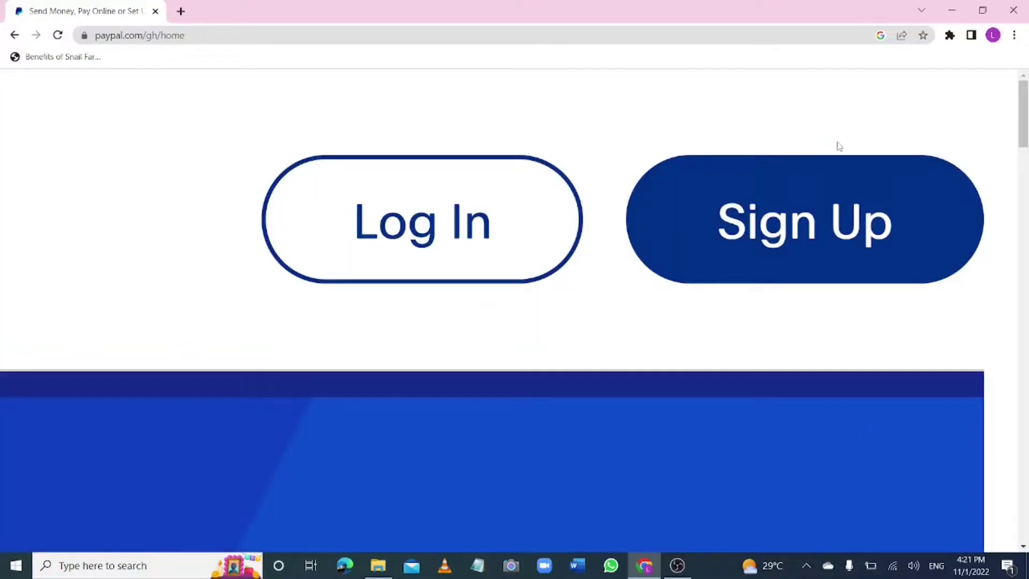
left_click(814, 236)
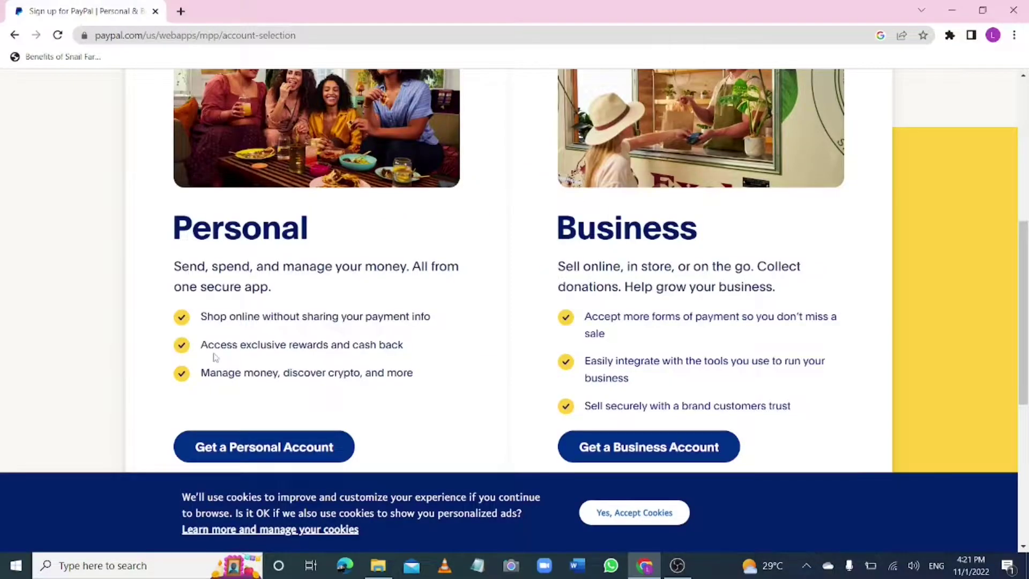
left_click(266, 448)
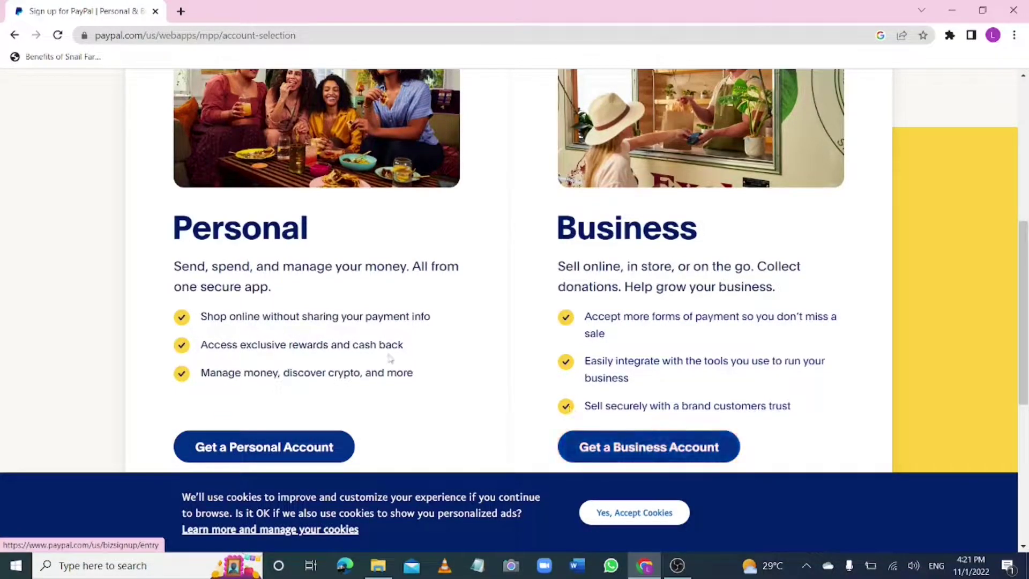
scroll(459, 397, "up", 6)
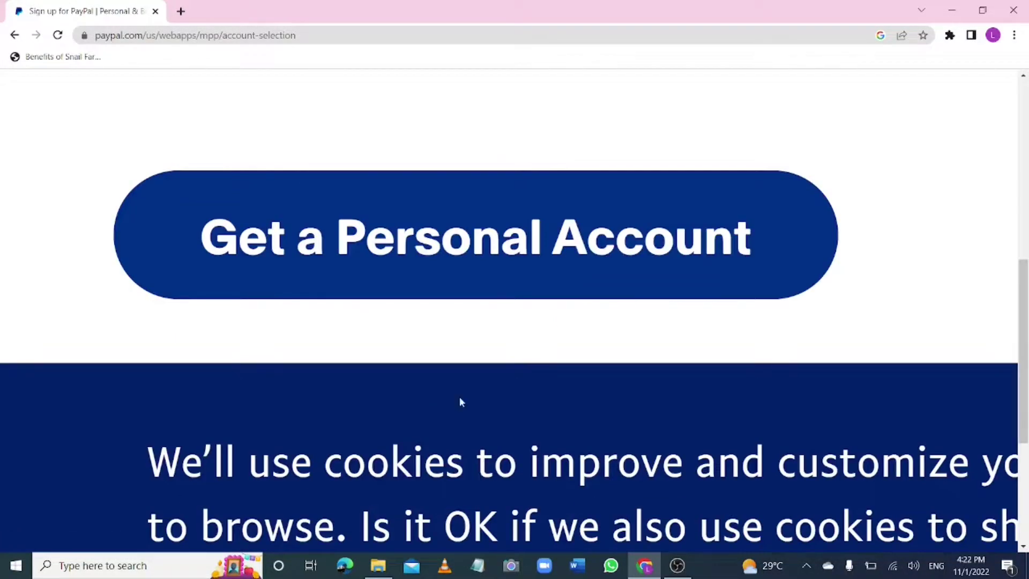
left_click(453, 256)
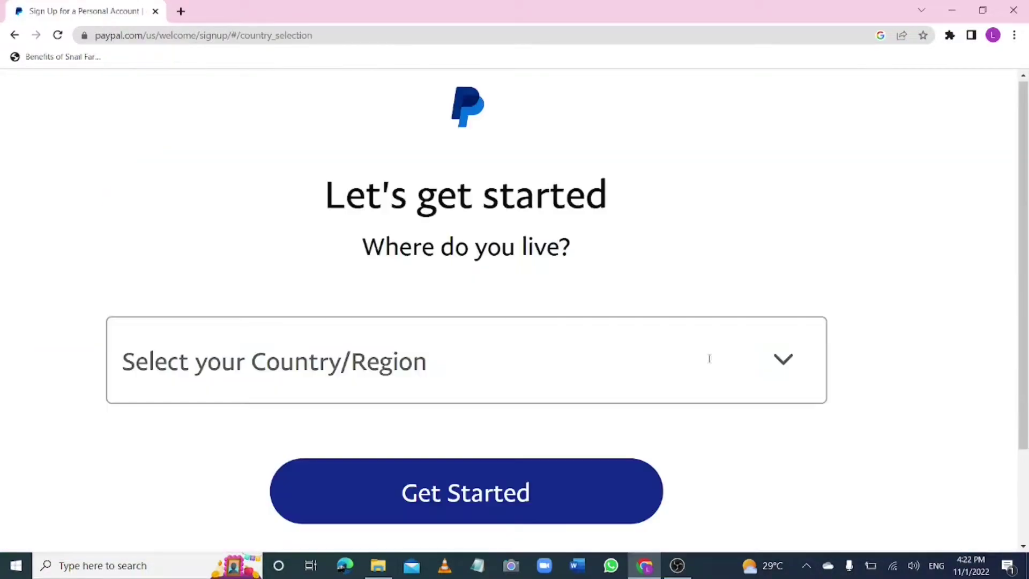
Open the Country/Region list, zoom in, and scroll through the countries
left_click(784, 360)
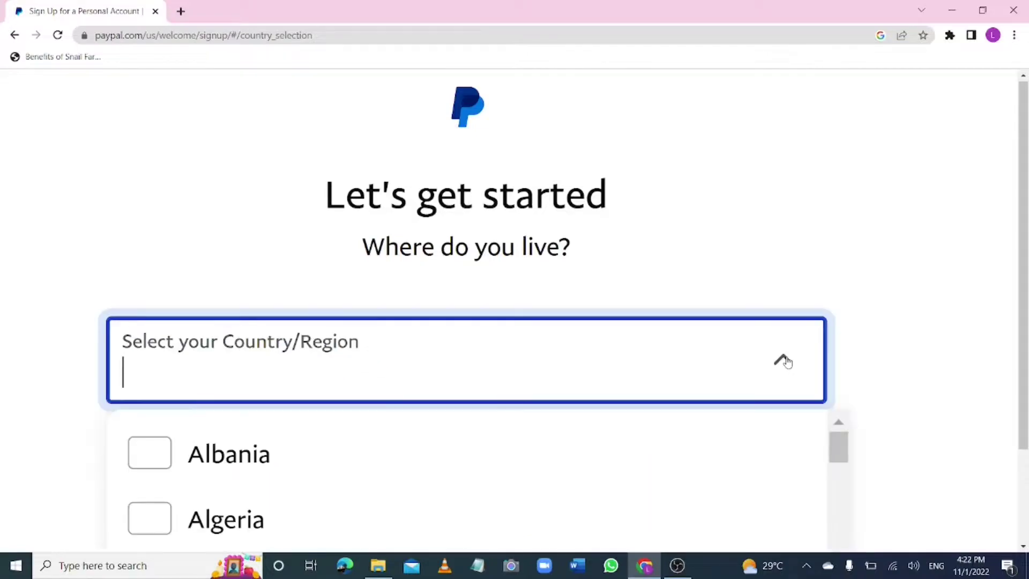
key("ctrl+plus")
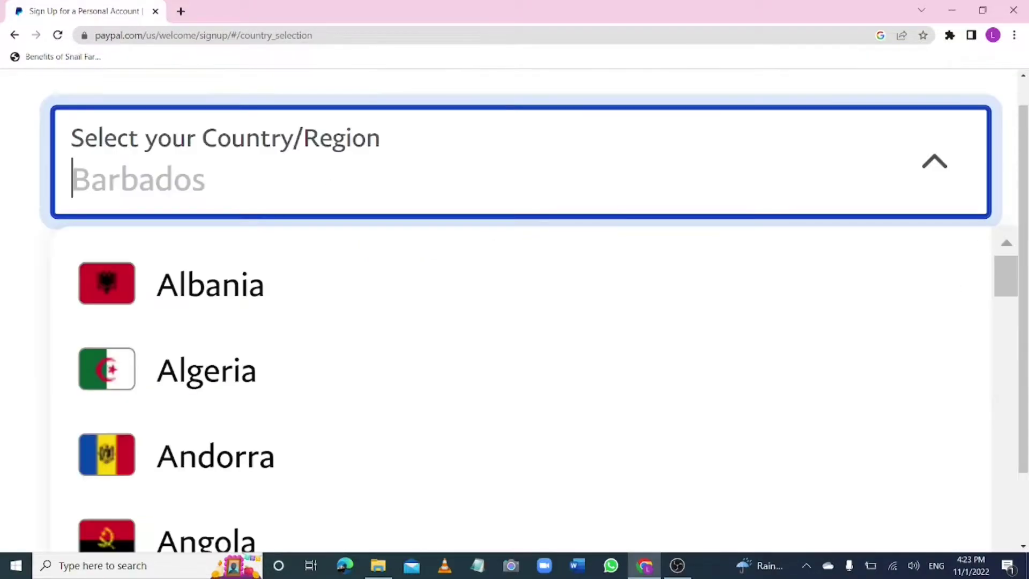
scroll(520, 391, "down", 5)
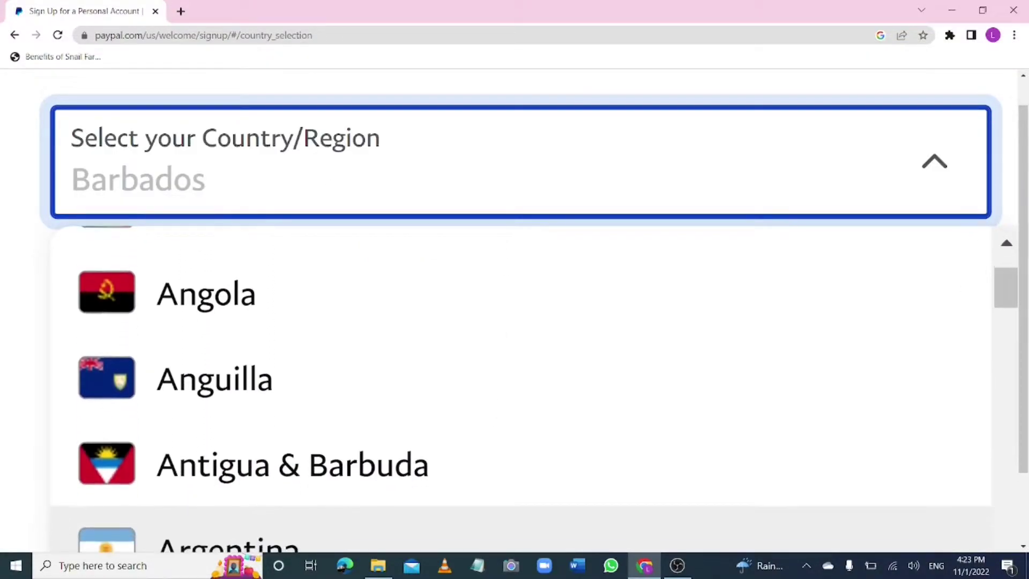
scroll(509, 383, "down", 5)
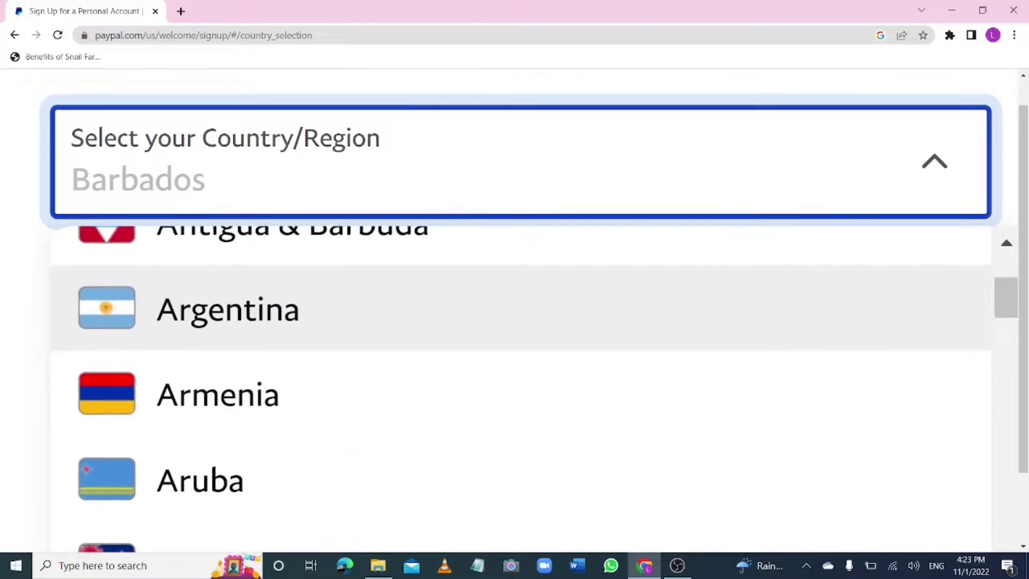
scroll(509, 383, "down", 5)
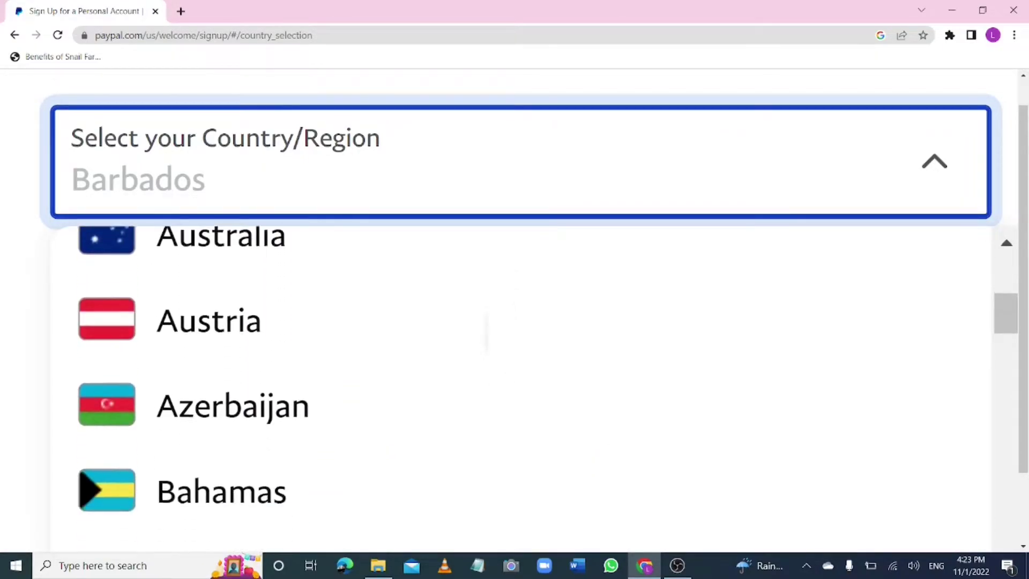
scroll(485, 303, "down", 5)
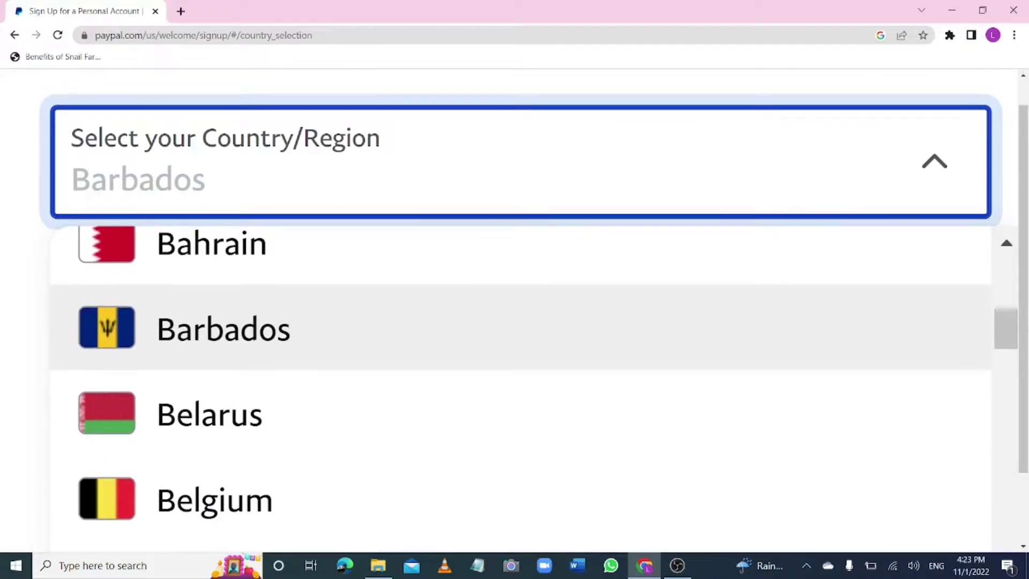
scroll(485, 322, "down", 3)
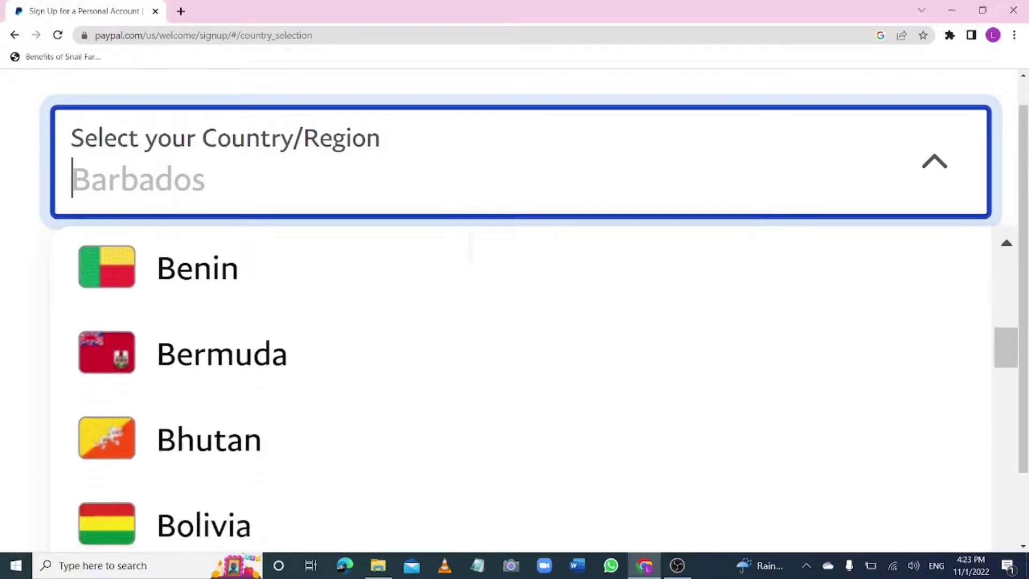
scroll(485, 376, "down", 5)
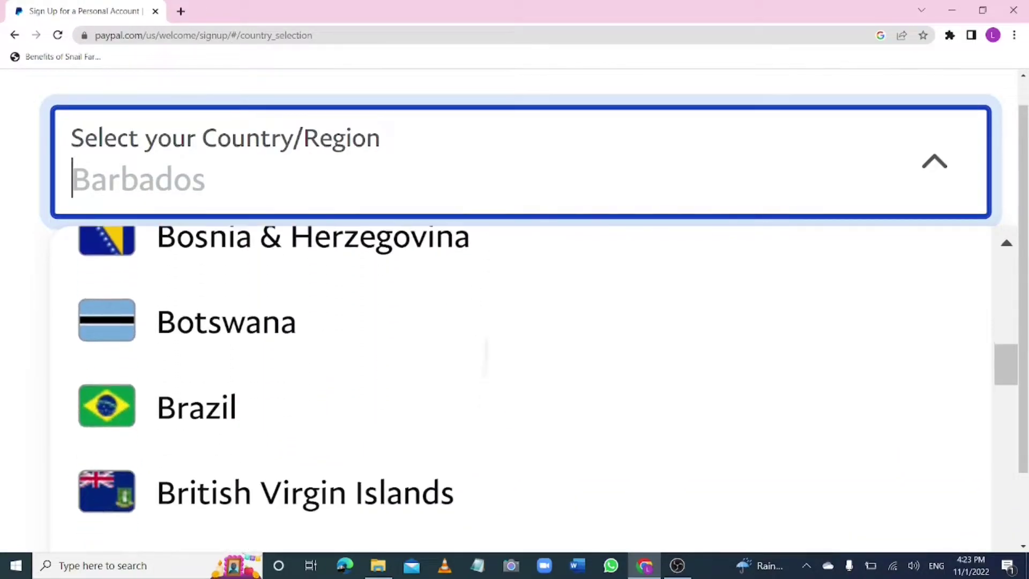
scroll(465, 321, "down", 4)
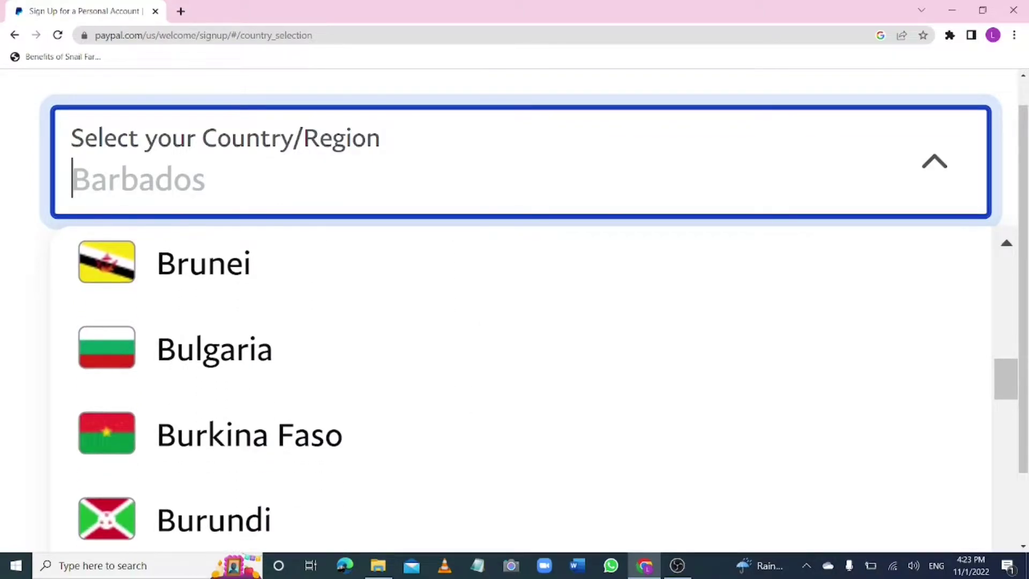
scroll(466, 311, "down", 5)
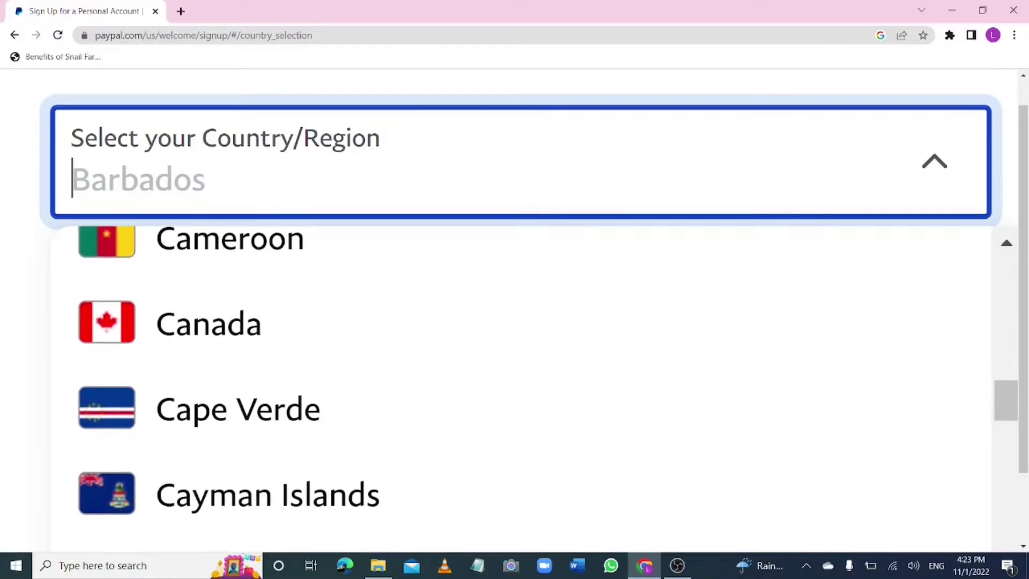
scroll(469, 324, "down", 5)
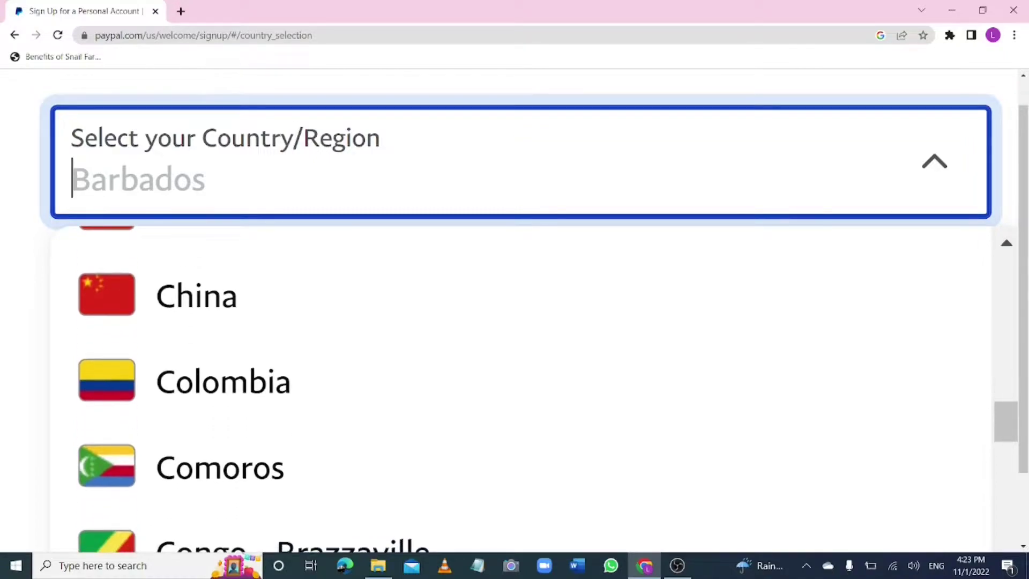
scroll(469, 325, "down", 5)
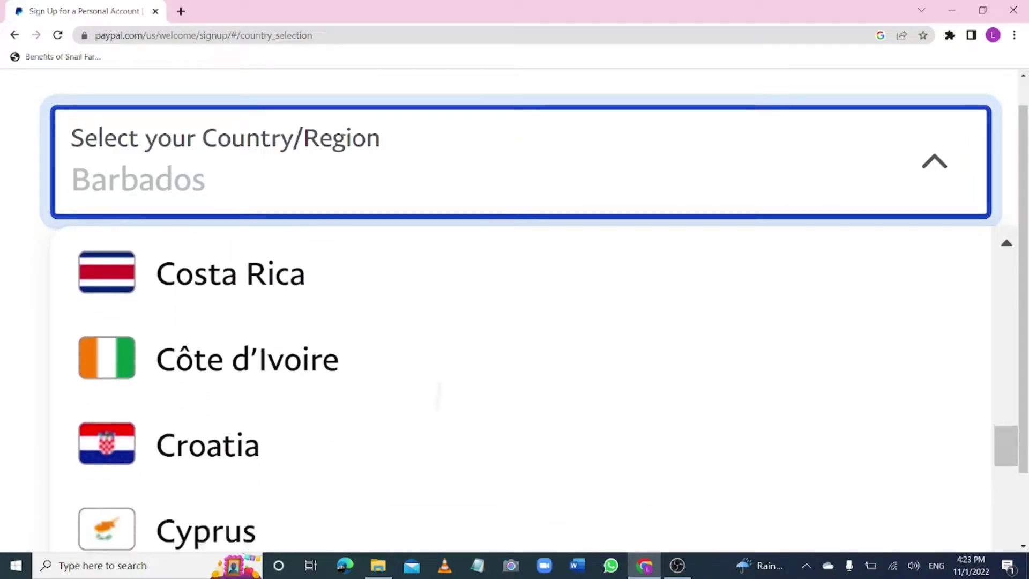
scroll(469, 324, "down", 5)
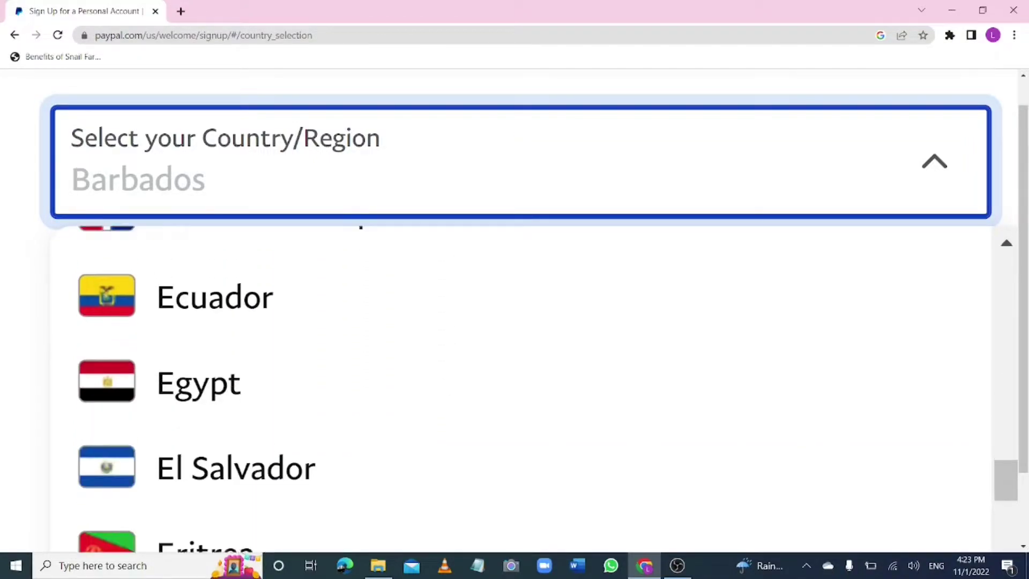
scroll(467, 324, "down", 5)
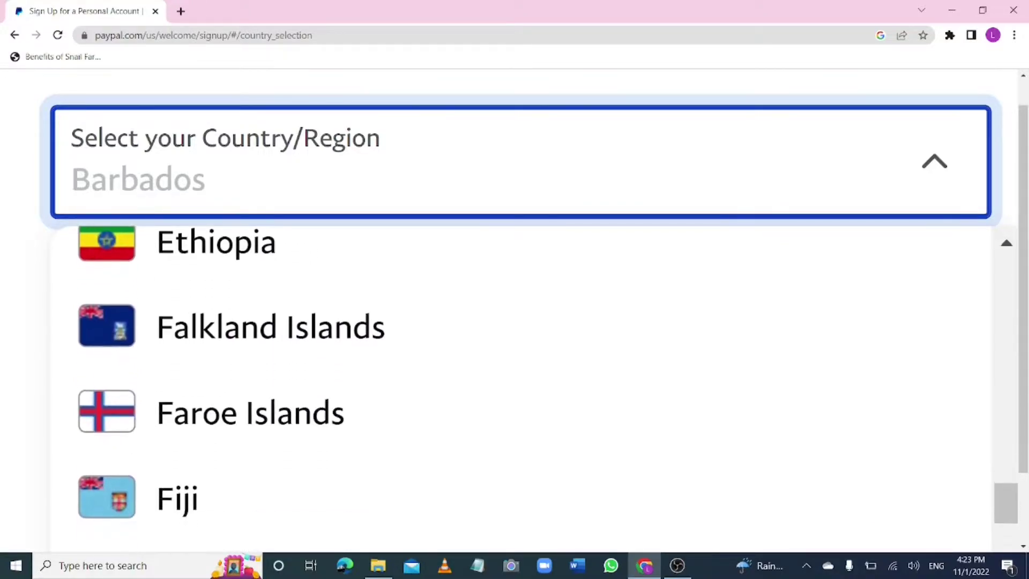
scroll(468, 324, "down", 5)
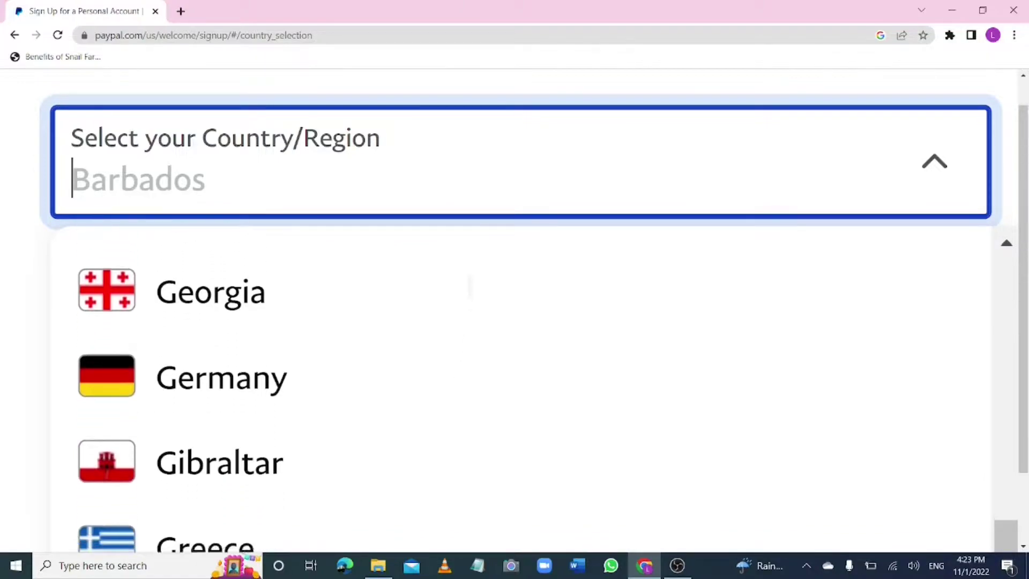
scroll(468, 383, "down", 5)
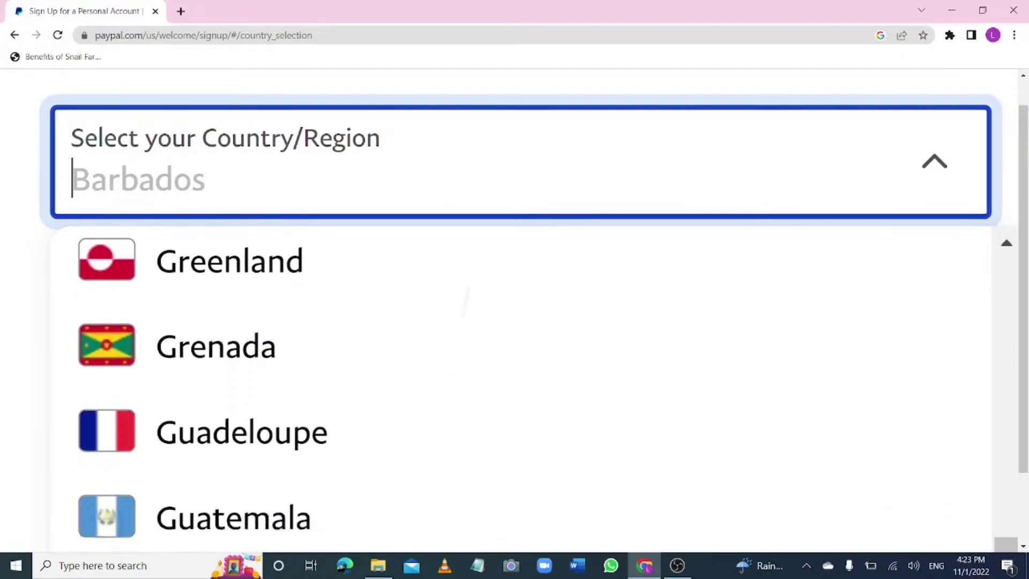
scroll(462, 409, "down", 5)
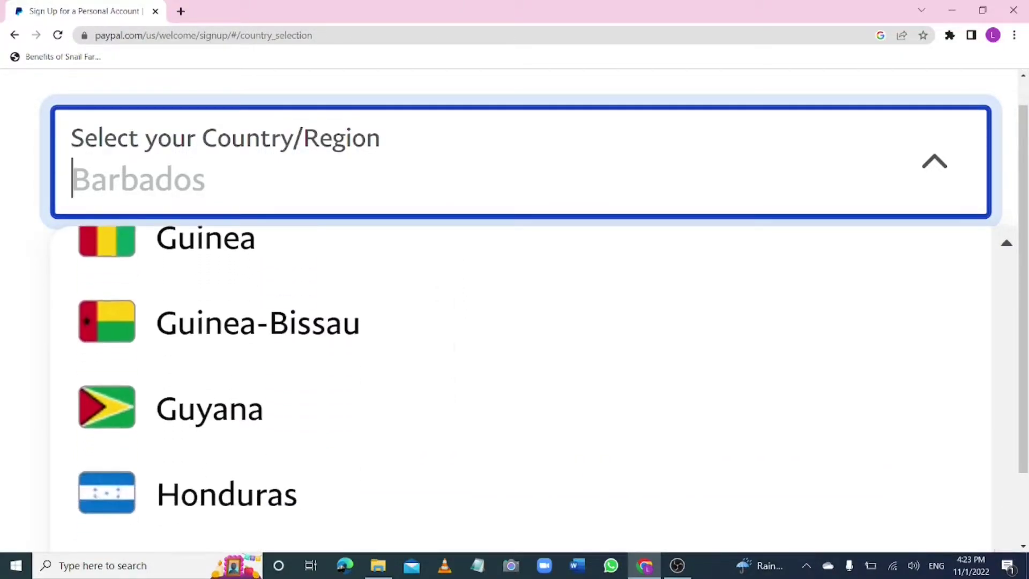
scroll(468, 423, "down", 5)
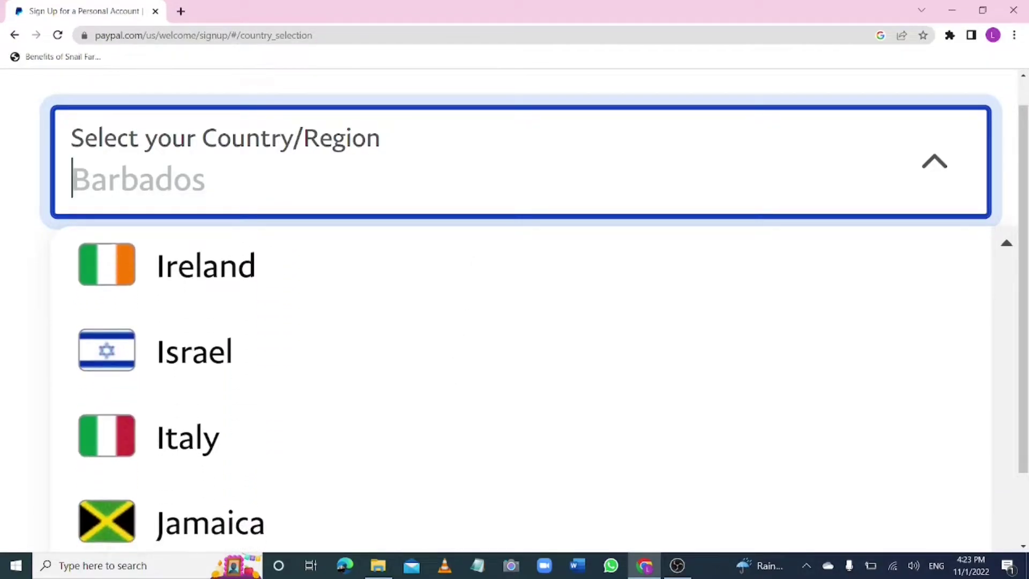
scroll(515, 386, "down", 5)
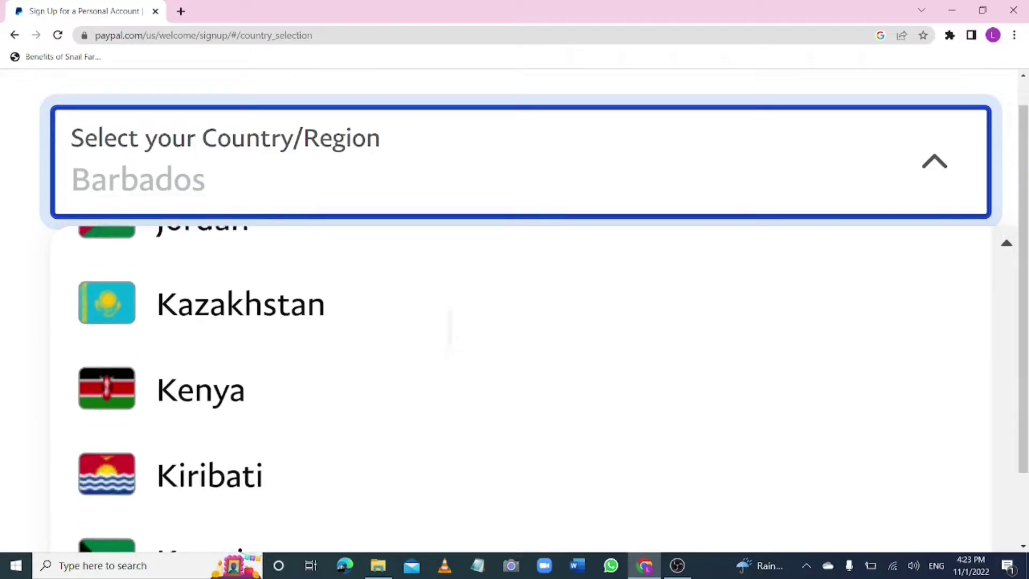
scroll(515, 386, "down", 5)
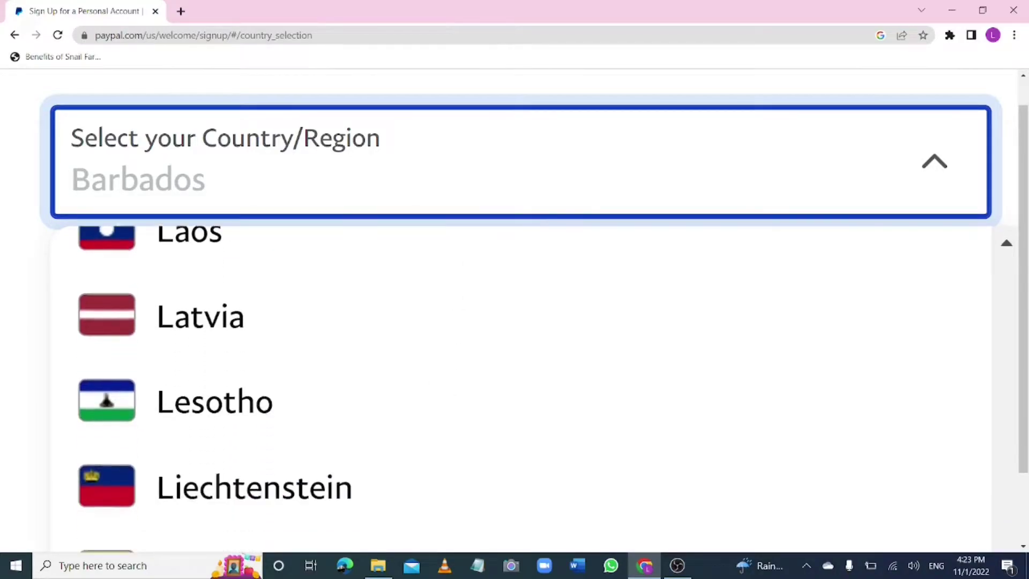
scroll(515, 386, "down", 5)
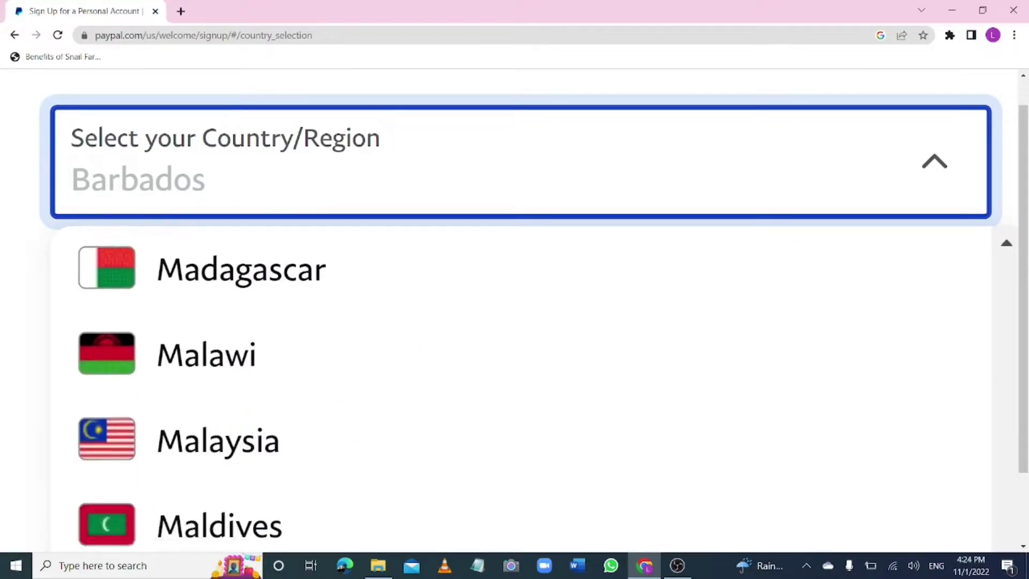
scroll(514, 385, "down", 5)
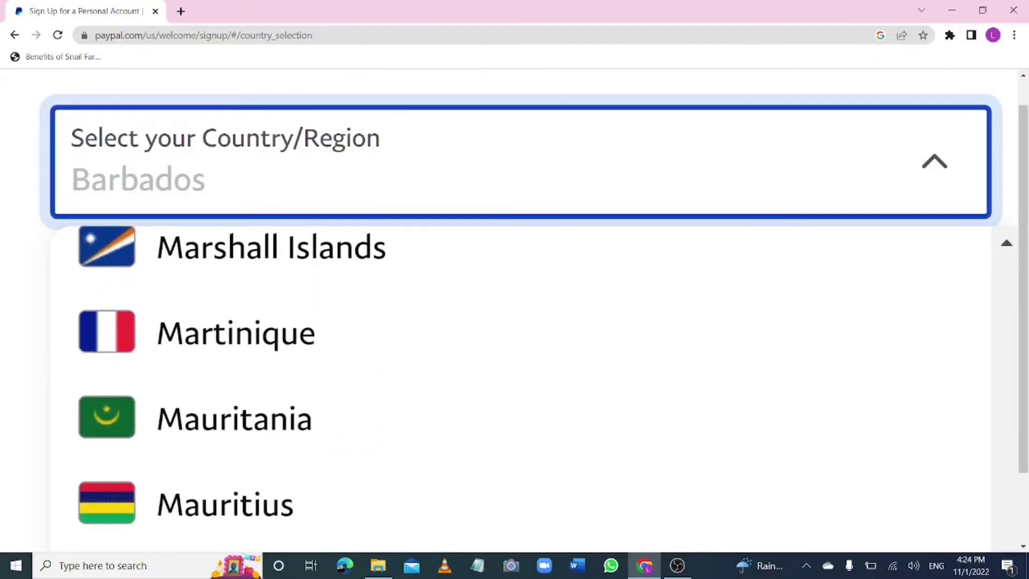
scroll(515, 386, "down", 5)
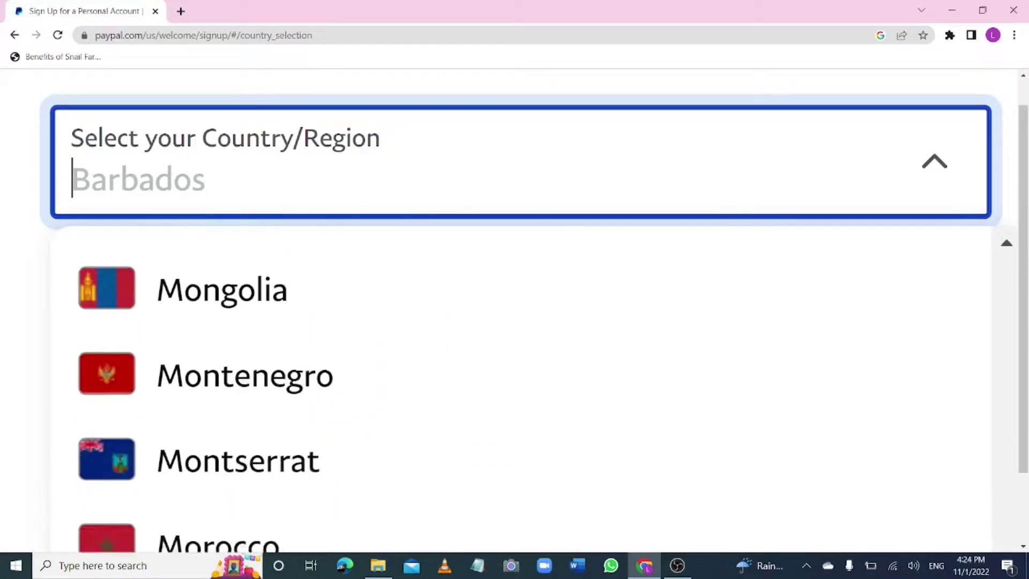
scroll(515, 386, "down", 5)
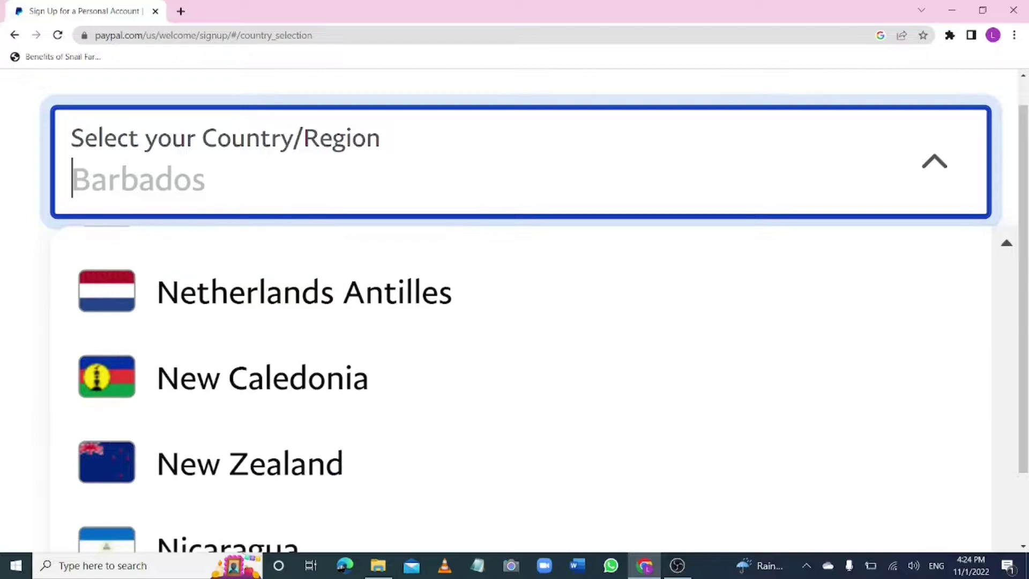
scroll(514, 386, "down", 2)
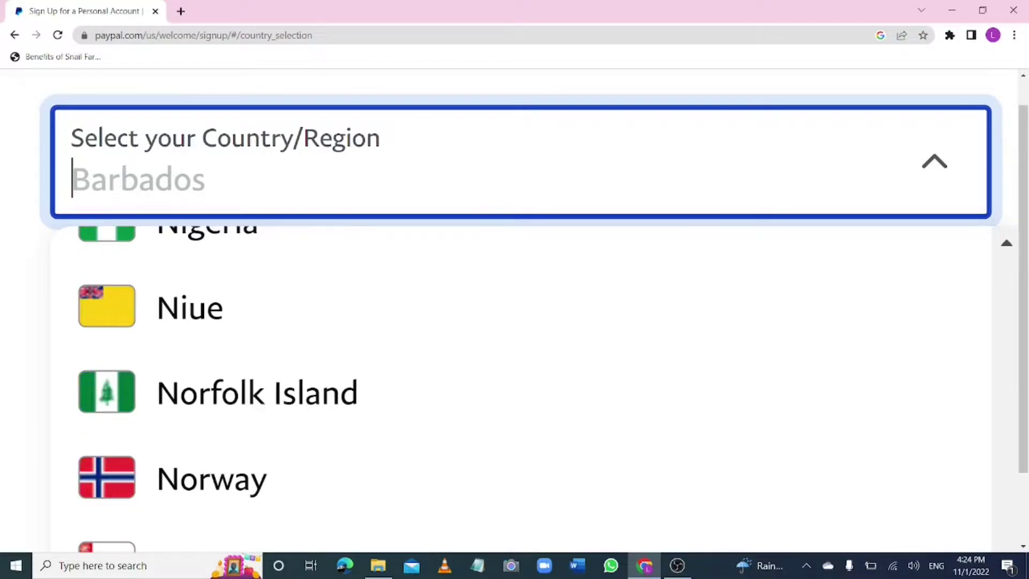
scroll(515, 386, "up", 2)
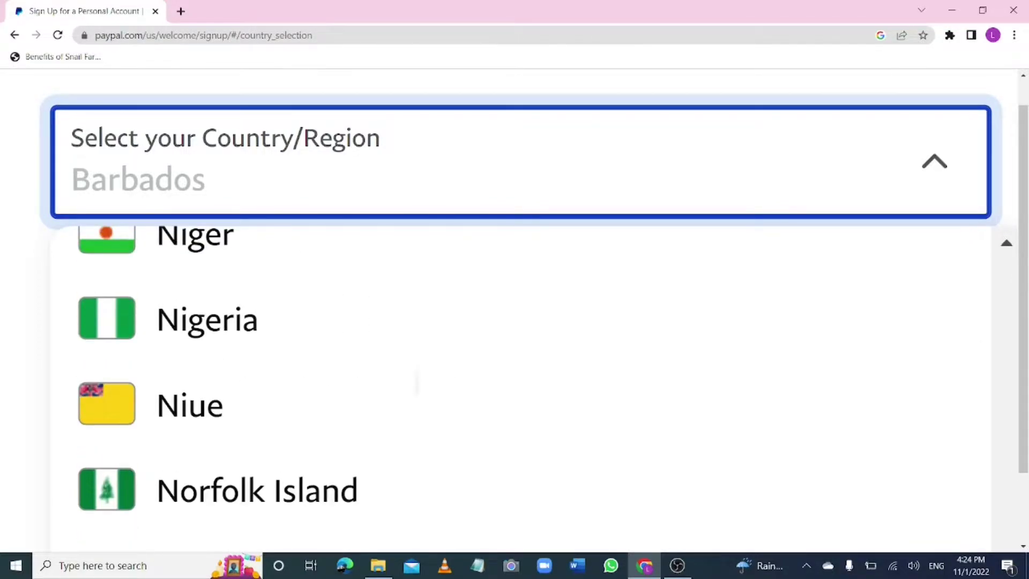
scroll(514, 386, "down", 2)
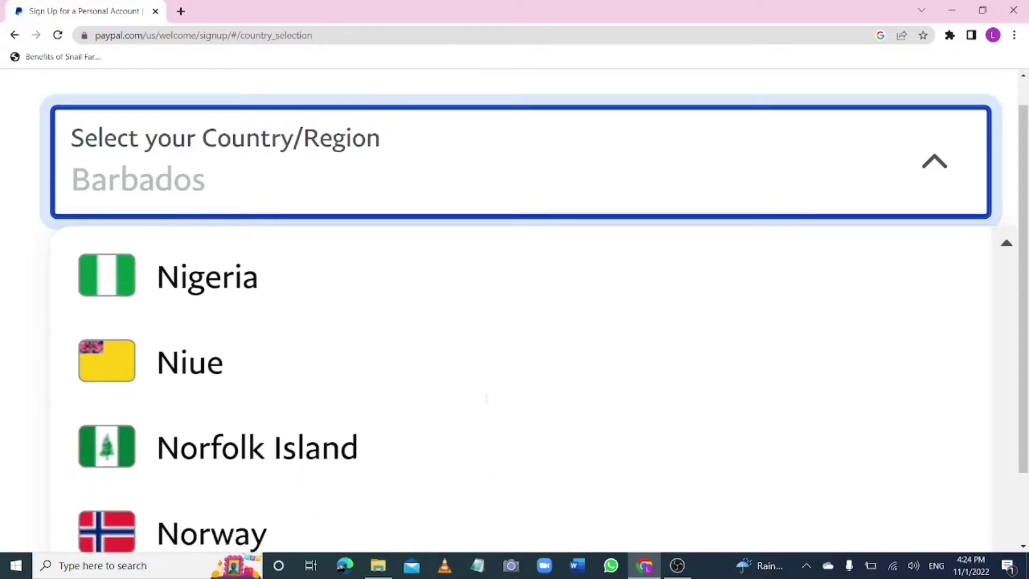
scroll(514, 385, "down", 1)
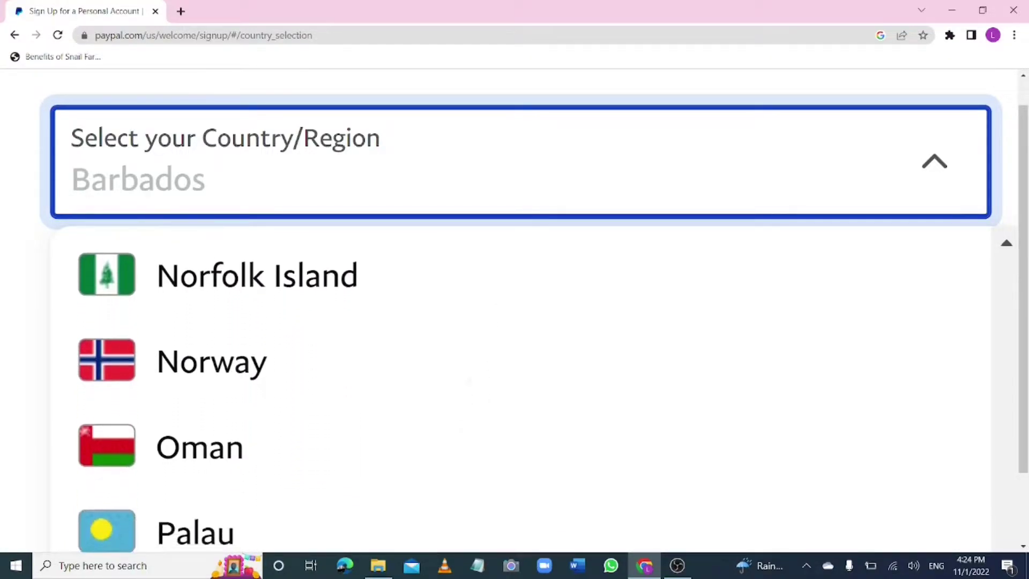
scroll(515, 386, "up", 2)
scroll(514, 386, "up", 1)
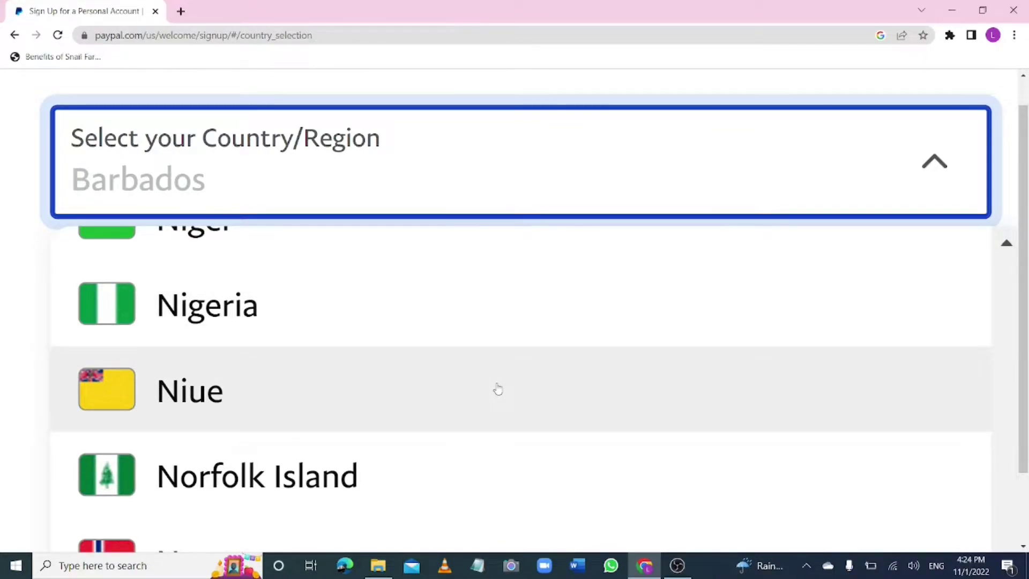
scroll(498, 390, "down", 4)
scroll(498, 390, "down", 6)
scroll(498, 390, "down", 5)
scroll(498, 390, "down", 9)
scroll(498, 390, "down", 8)
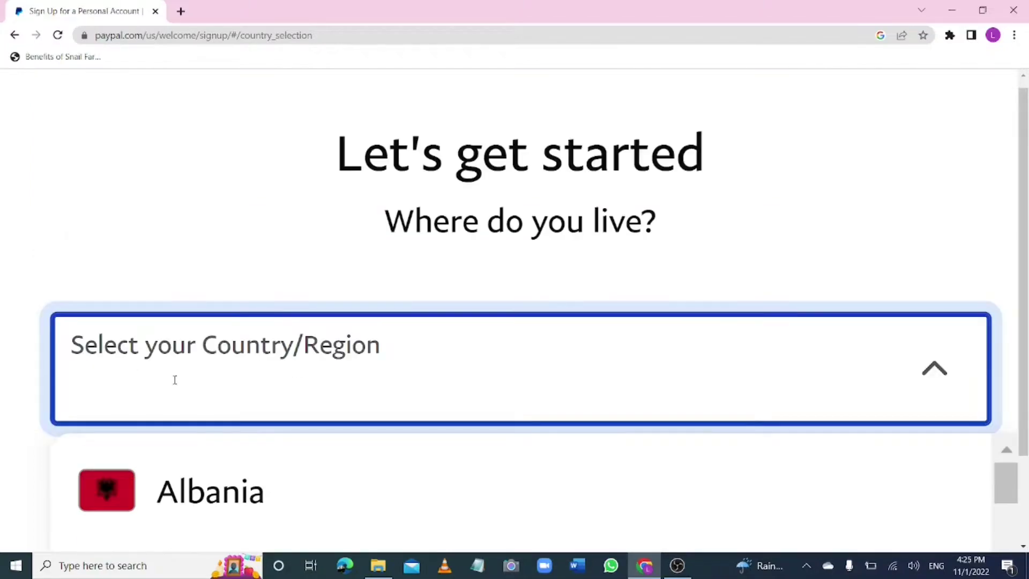
Filter with 'United s', choose United States, and proceed with Get Started
type("Un")
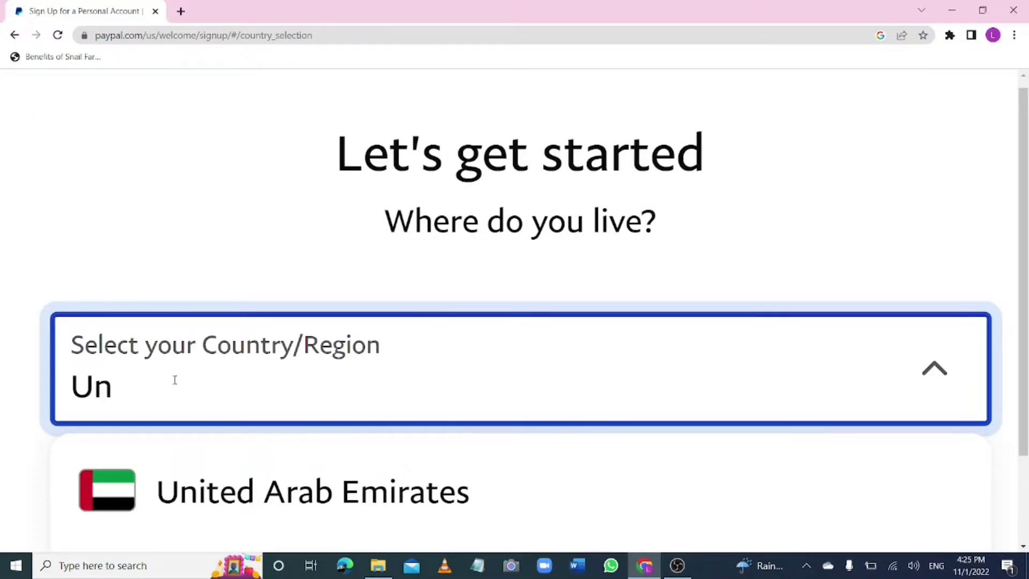
type("ited s")
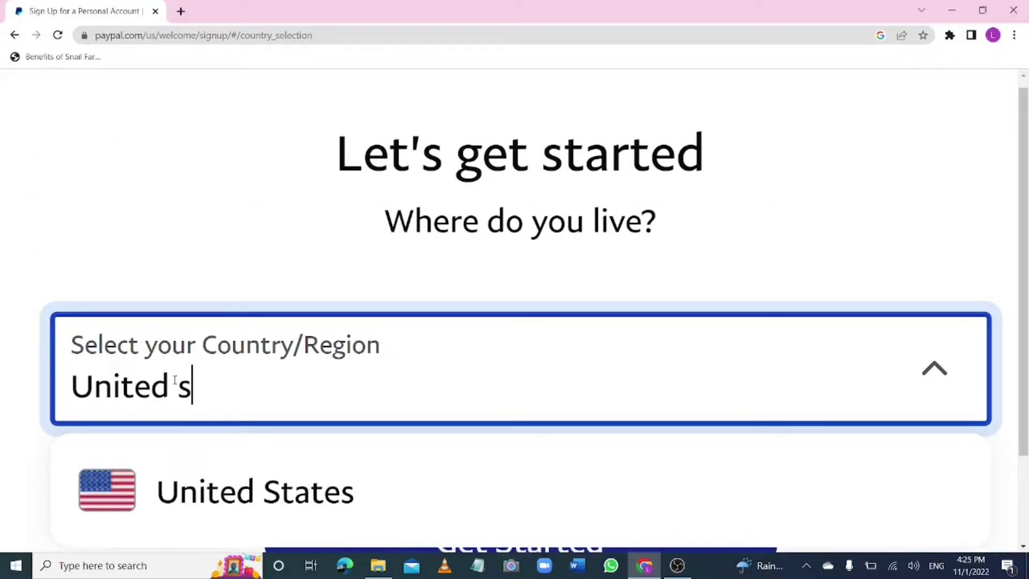
scroll(225, 427, "down", 2)
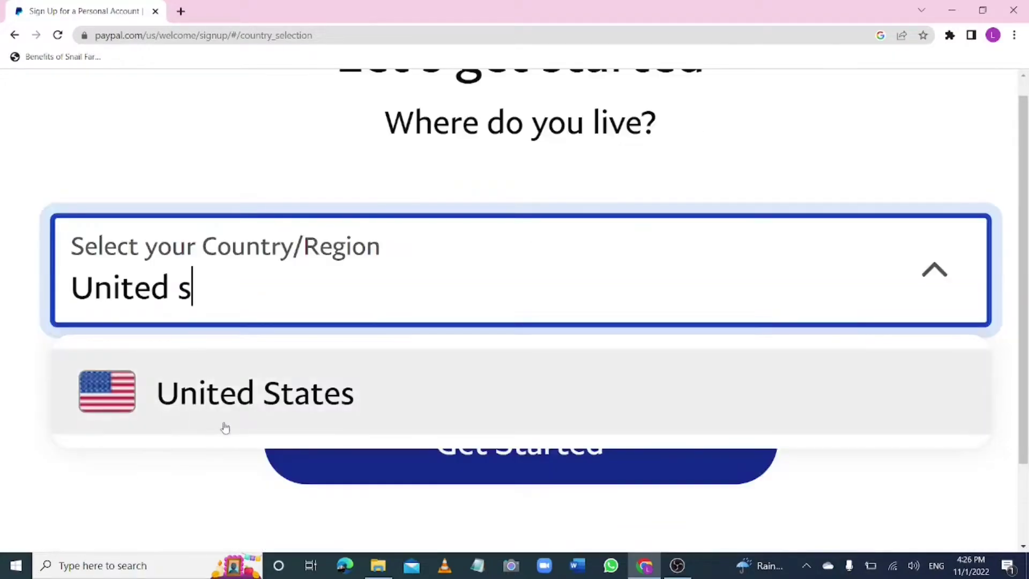
left_click(317, 391)
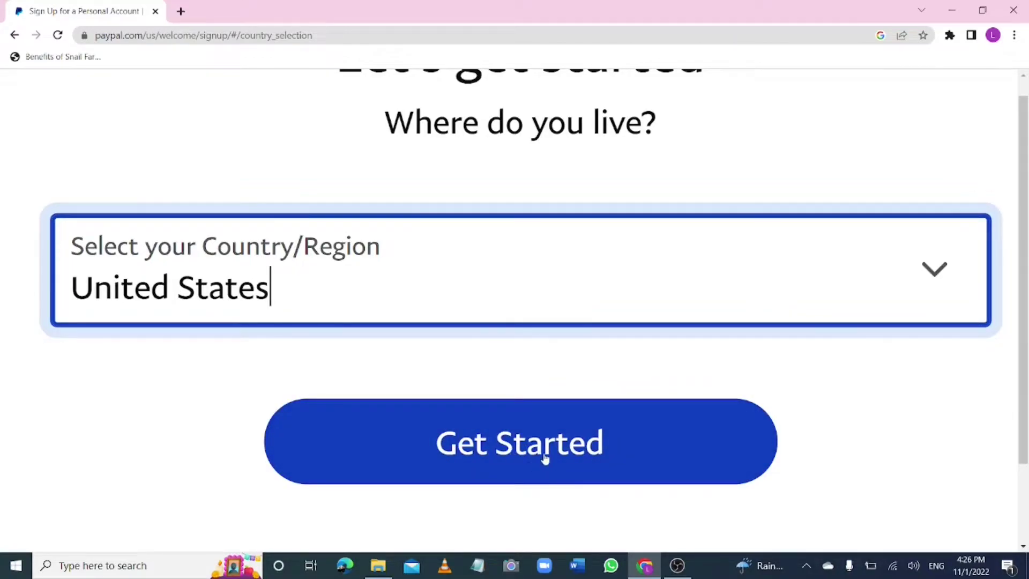
left_click(525, 449)
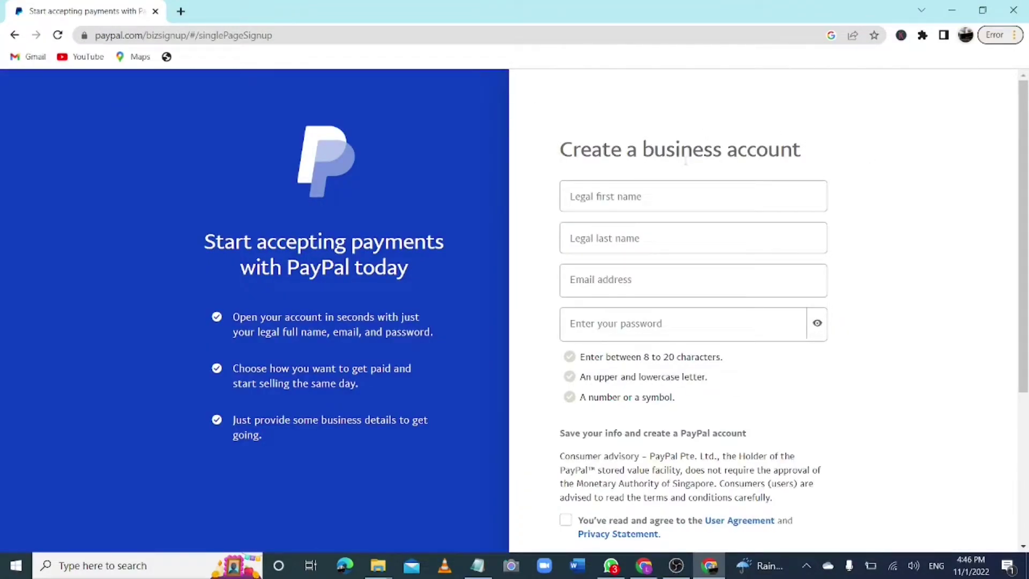
Fill in the legal first and last name, email address and password fields
left_click(644, 196)
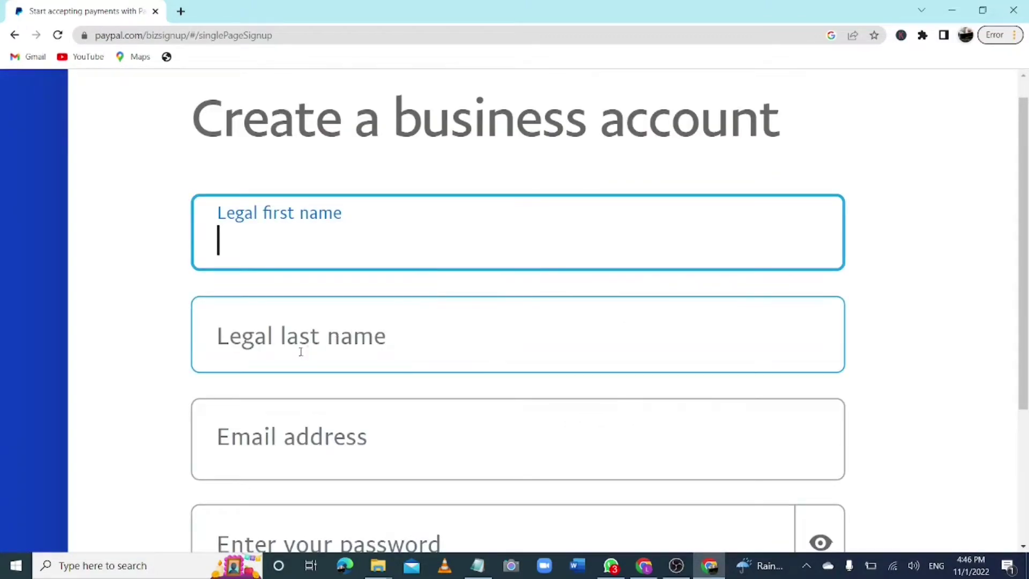
left_click(284, 357)
scroll(284, 358, "down", 4)
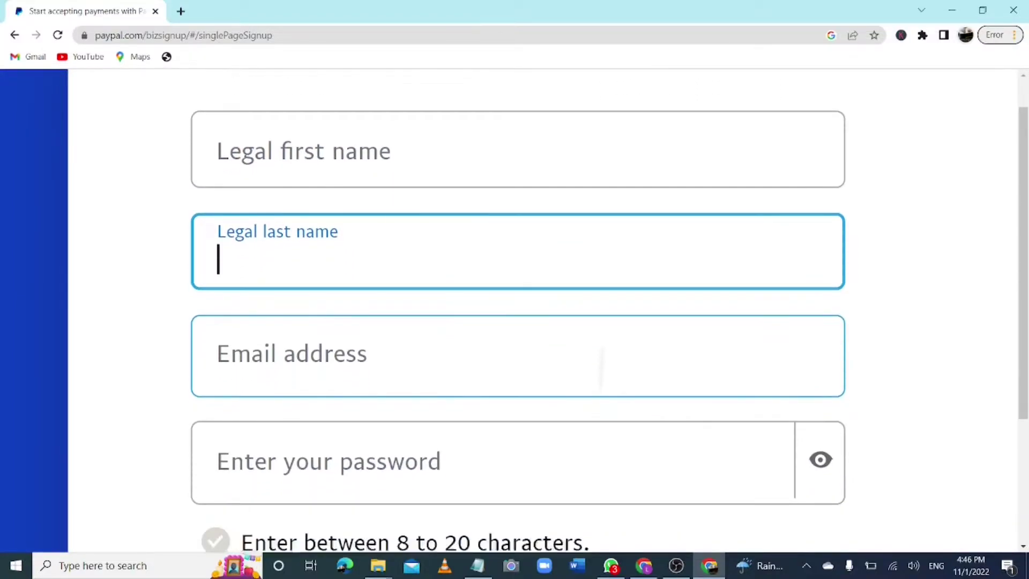
left_click(294, 242)
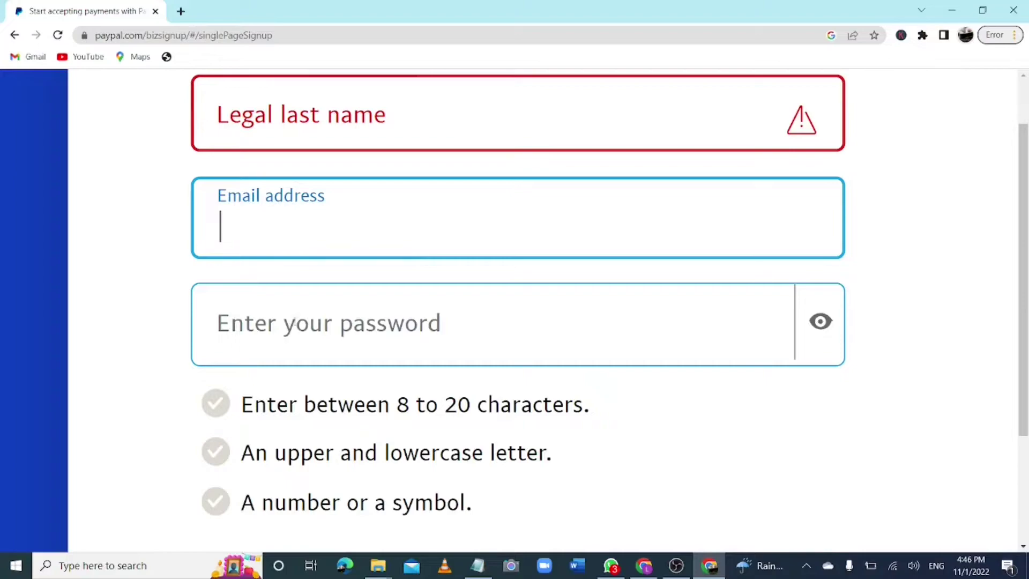
left_click(320, 334)
scroll(515, 311, "down", 4)
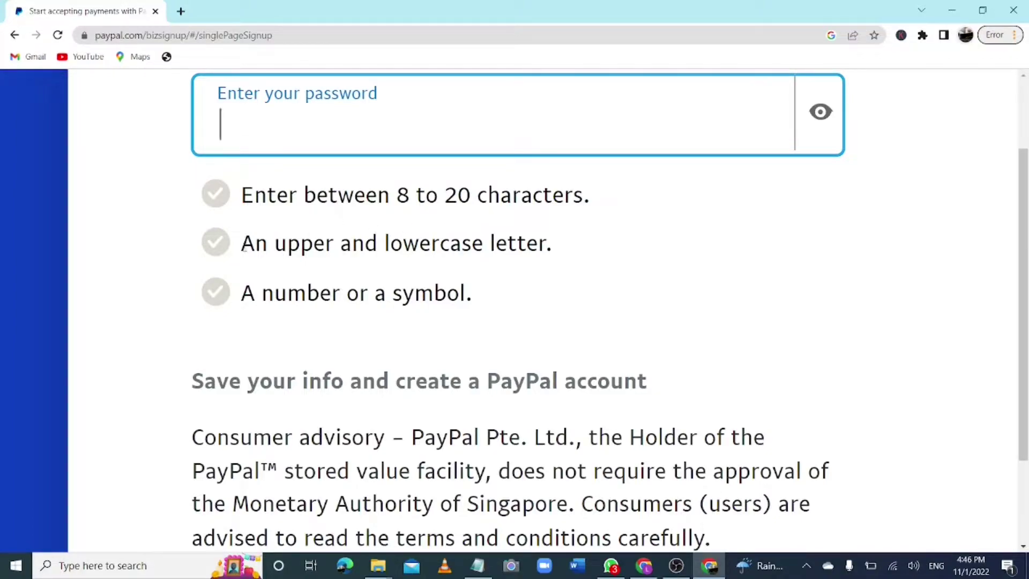
Tick the User Agreement and Privacy Statement checkbox at the form's bottom
scroll(436, 368, "down", 4)
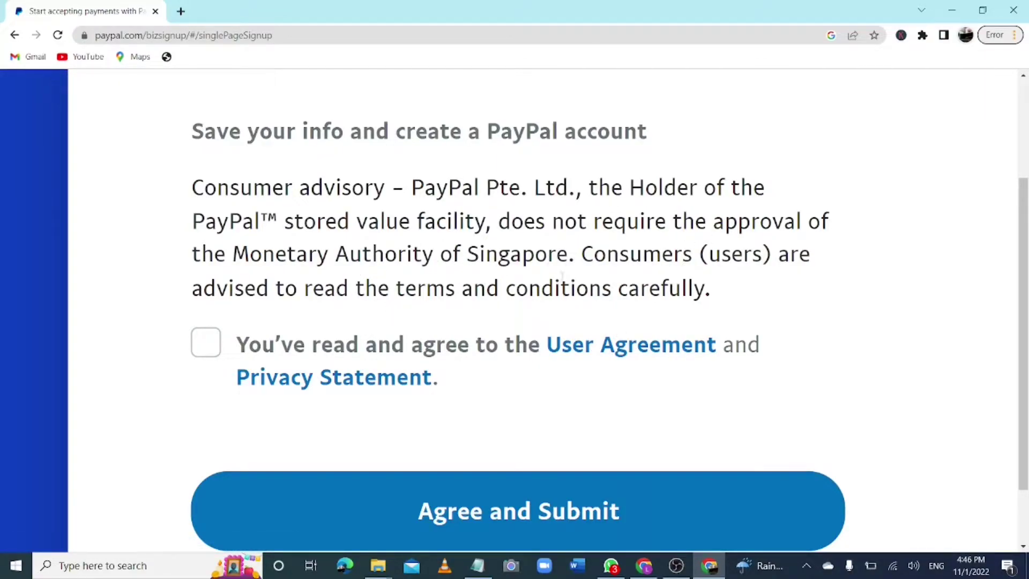
left_click(211, 347)
scroll(515, 311, "down", 2)
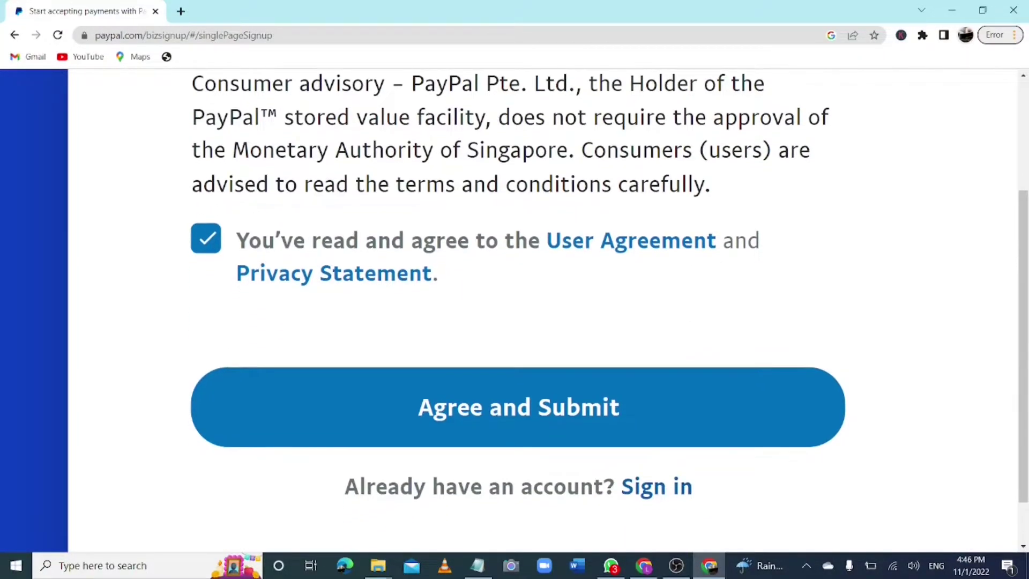
scroll(517, 310, "down", 2)
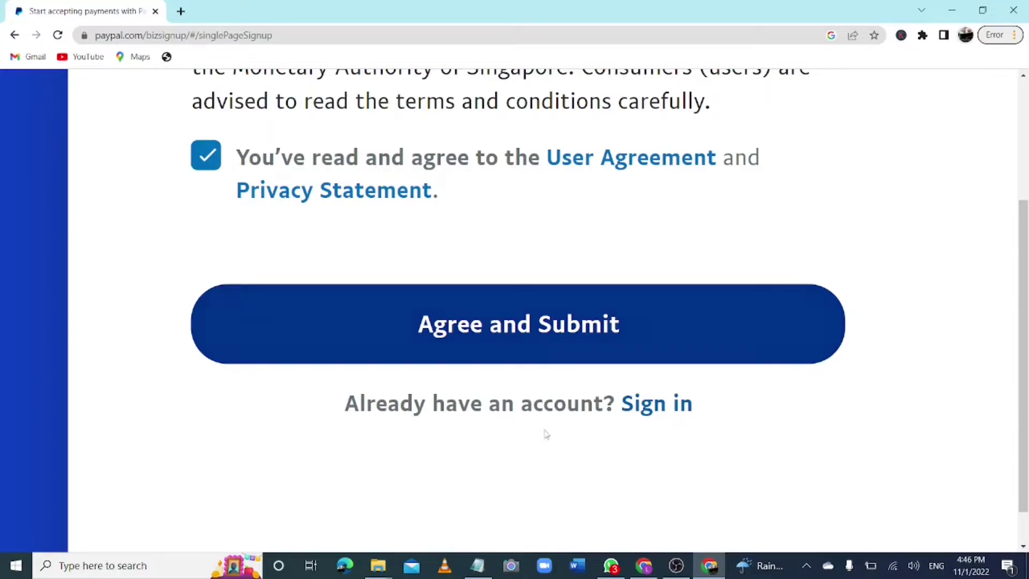
Search 'usa virtual phone number free' and open the TollFreeForwarding.com USA number page
type("USA virtu")
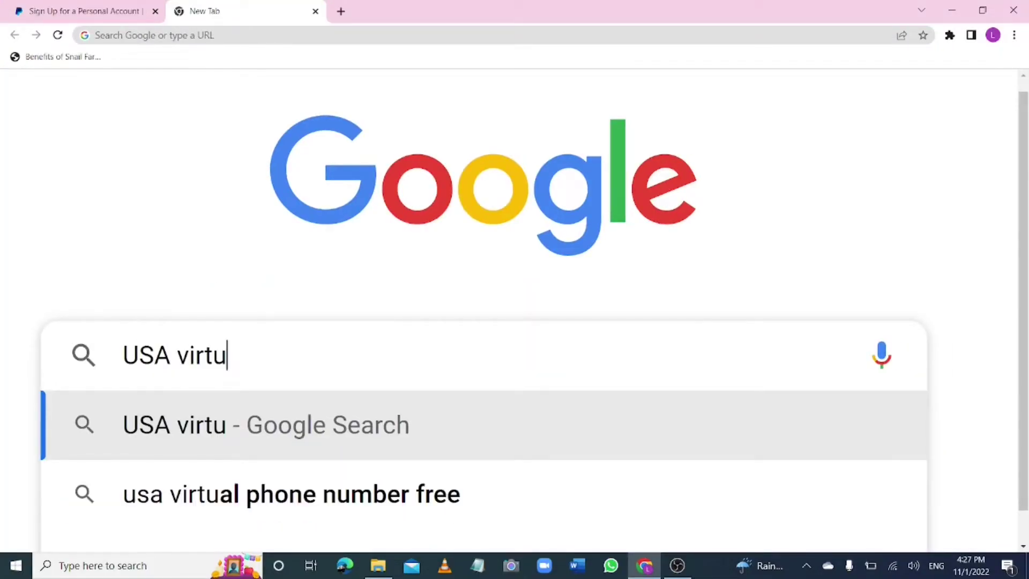
scroll(514, 311, "down", 3)
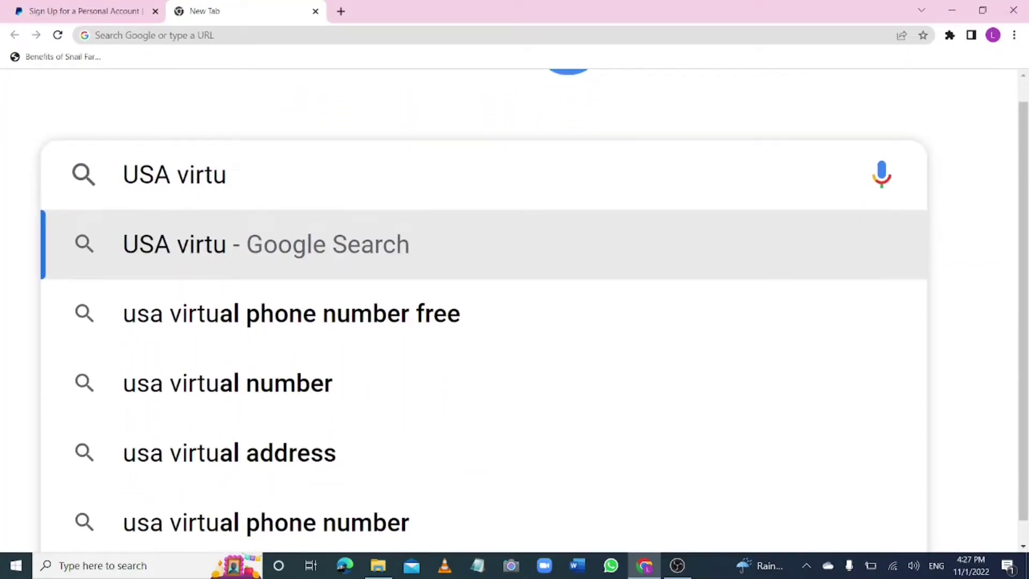
left_click(343, 321)
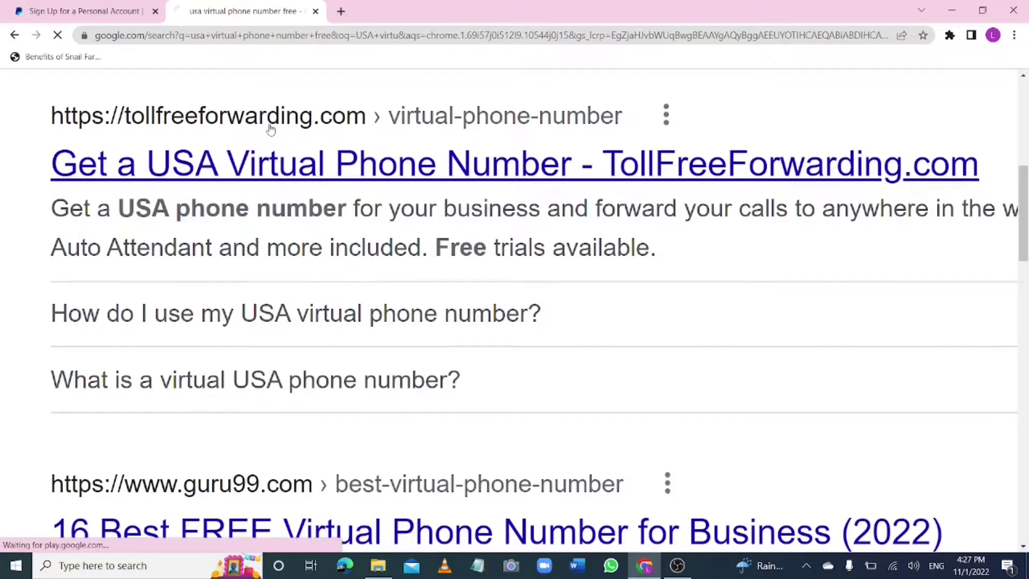
left_click(271, 129)
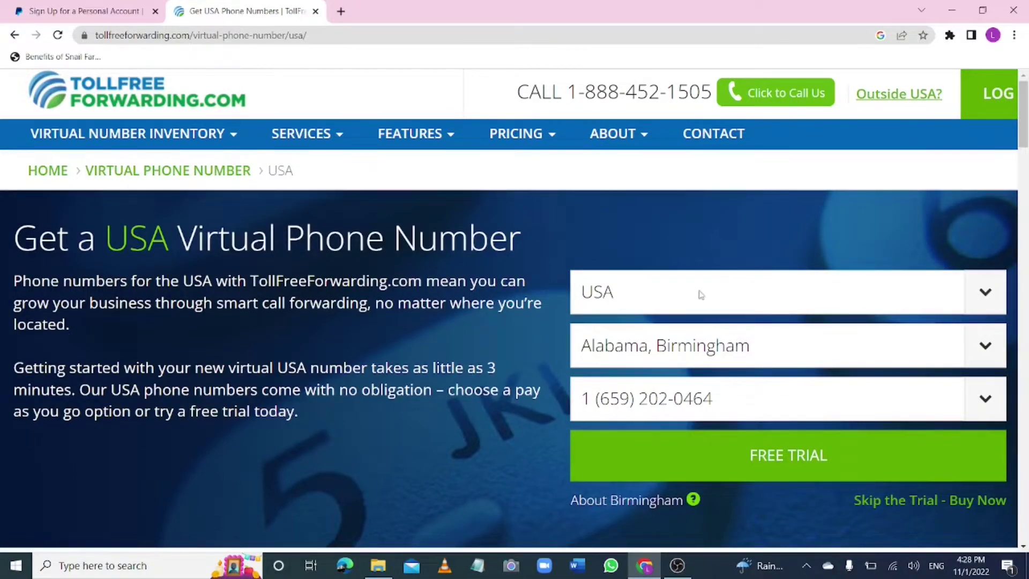
Pick a 205 Birmingham, Alabama number, then return to PayPal's Mobile number field
scroll(705, 299, "up", 5)
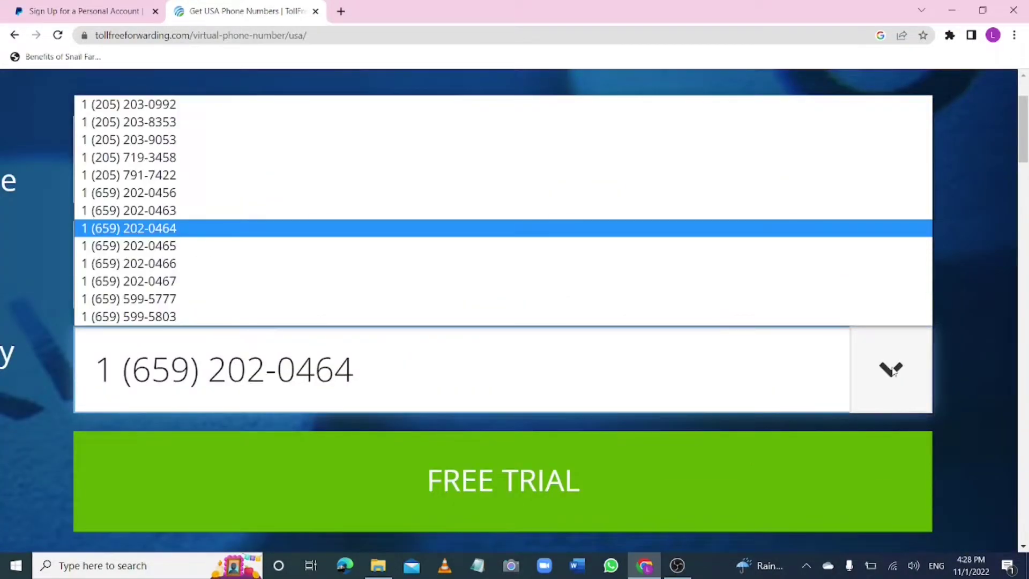
key("Up")
key("Up")
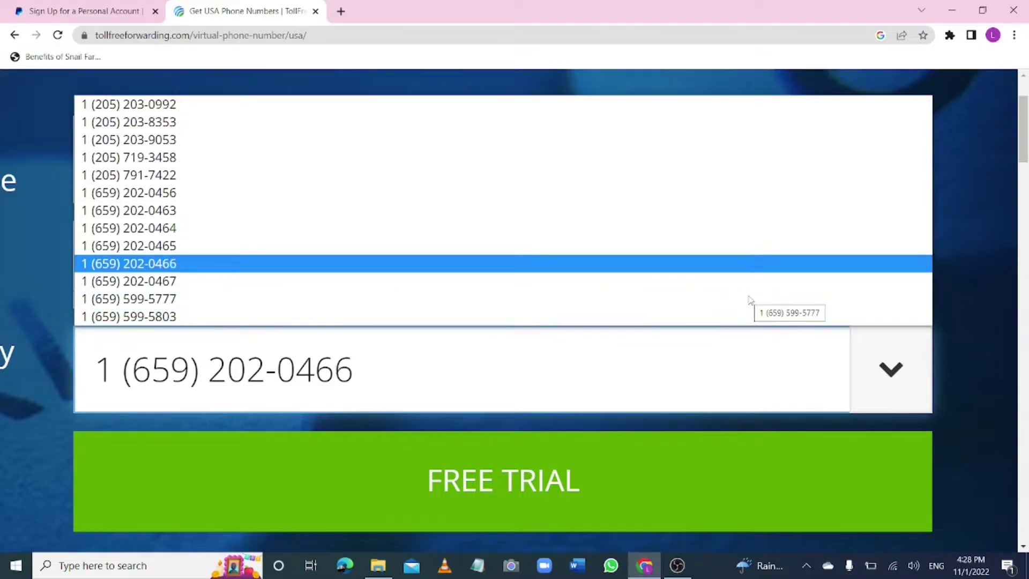
key("Up")
key("Up")
key("Up")
key("Up")
key("Up")
key("Up")
key("Up")
key("Up")
key("Up")
key("Down")
key("Down")
key("Down")
key("Down")
key("Down")
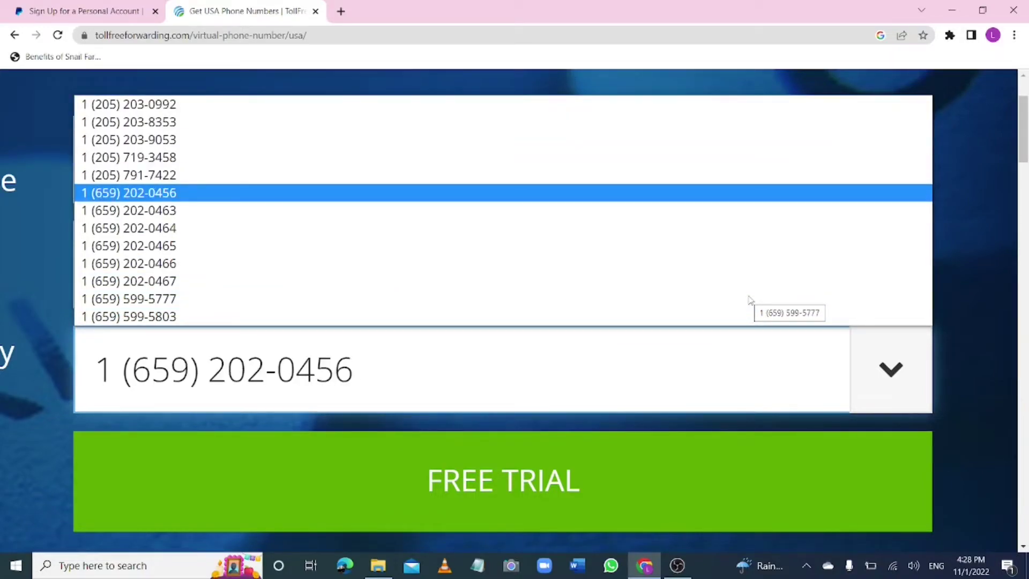
key("Down")
key("Down")
key("Up")
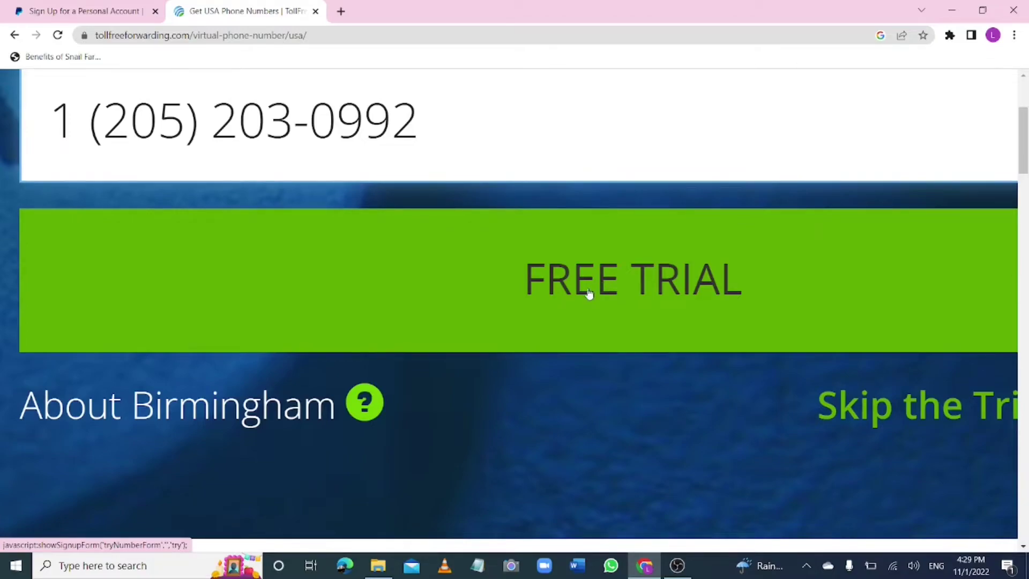
key("ctrl+Page_Up")
left_click(242, 299)
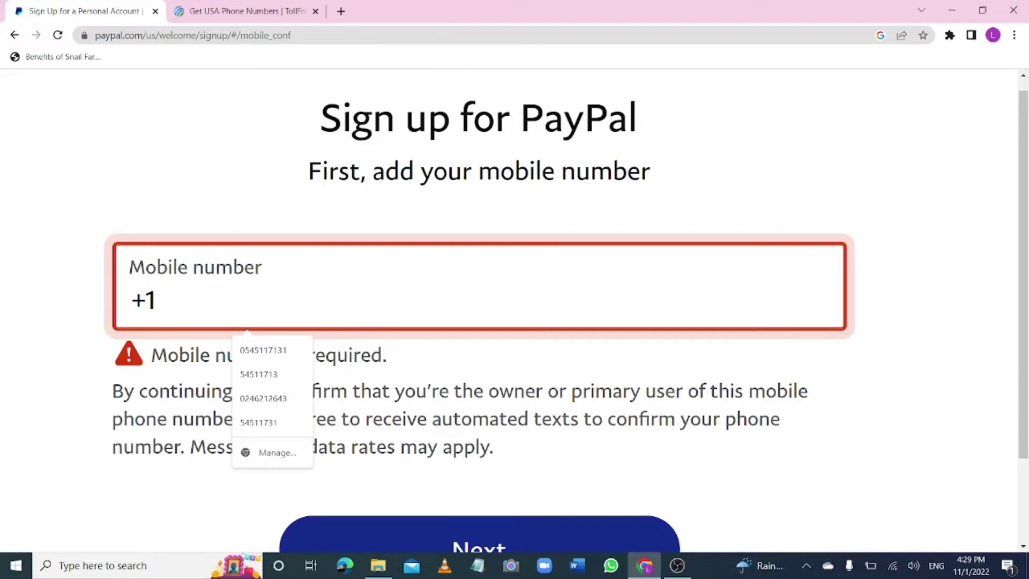
Scroll the mobile number step until the PayPal US home page with the $5 offer shows
scroll(702, 466, "down", 3)
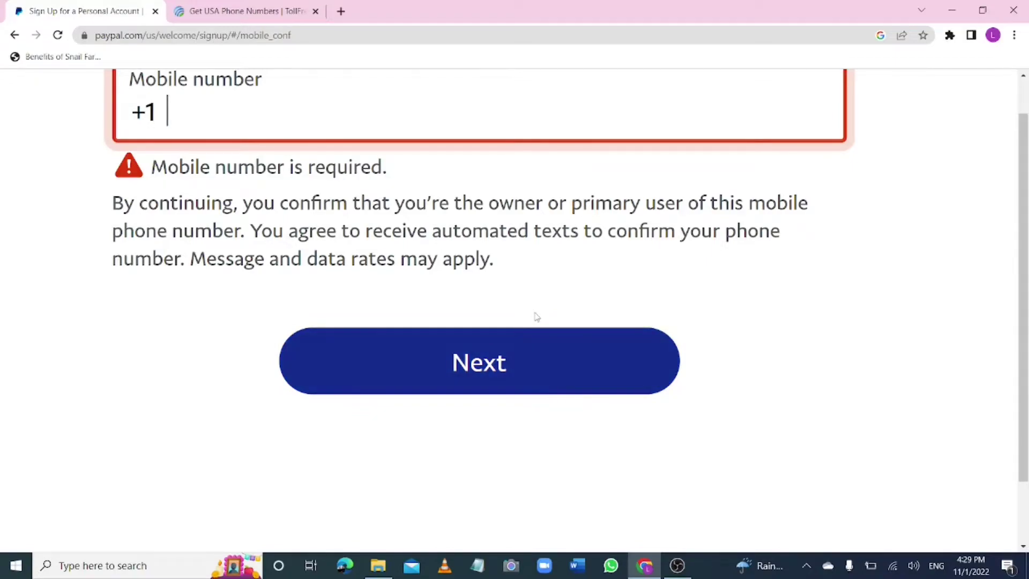
scroll(535, 317, "up", 1)
scroll(535, 317, "up", 1)
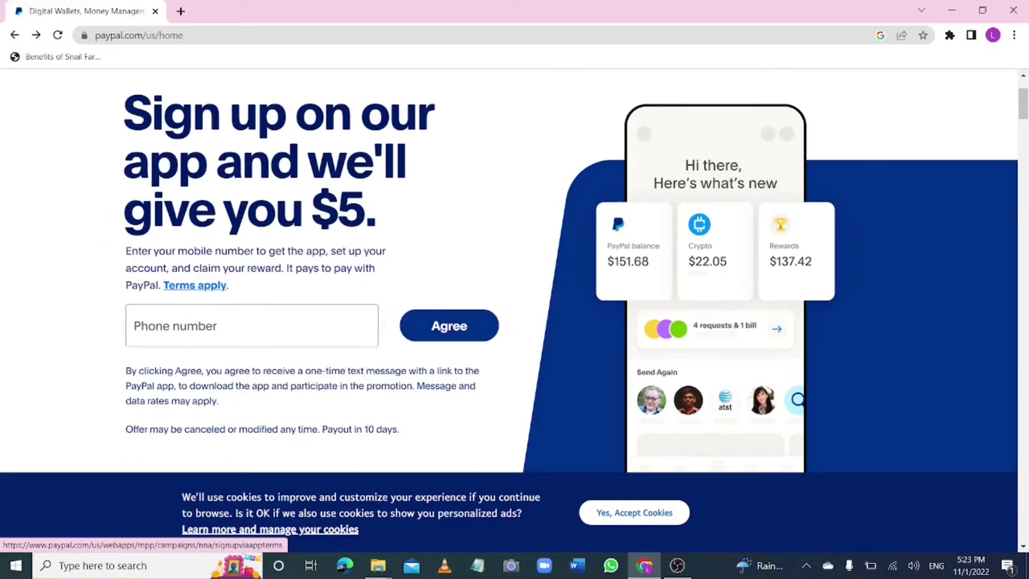
Follow the $5 app offer's 'Terms apply' link on the PayPal home page
scroll(214, 290, "up", 10)
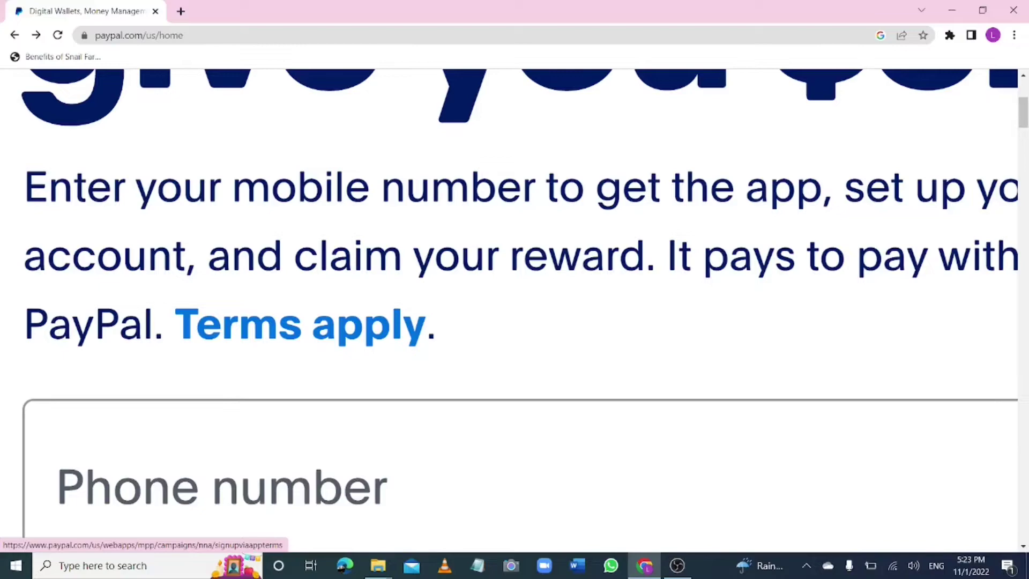
left_click(315, 339)
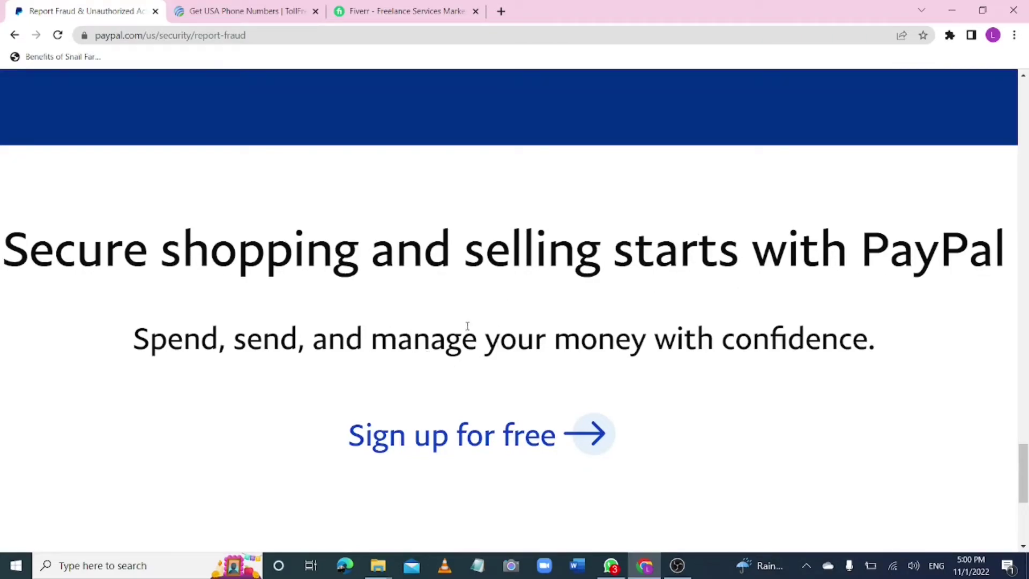
On Fiverr, search for 'virtual assistant' services via the search box suggestion
key("ctrl+3")
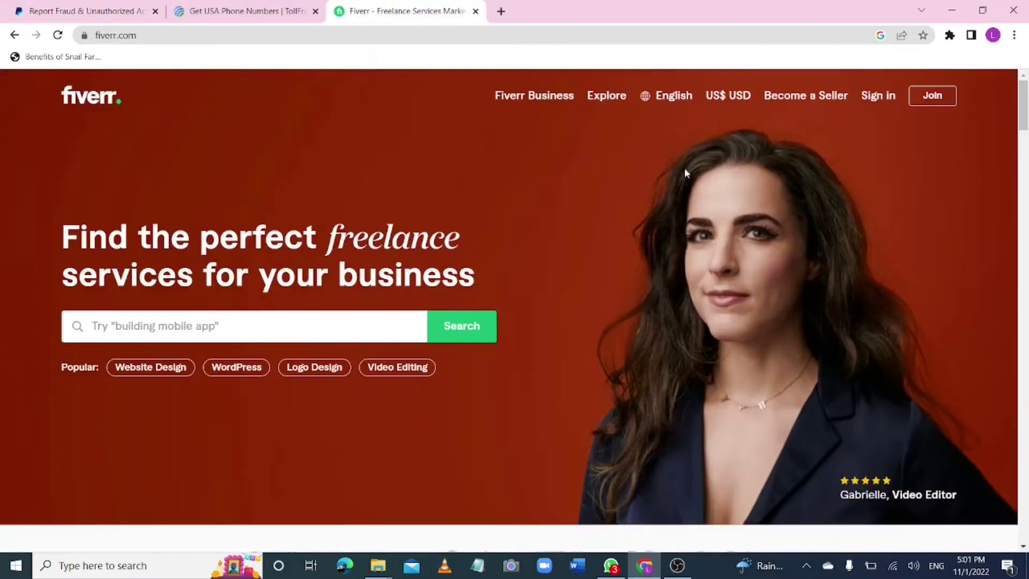
left_click(90, 108)
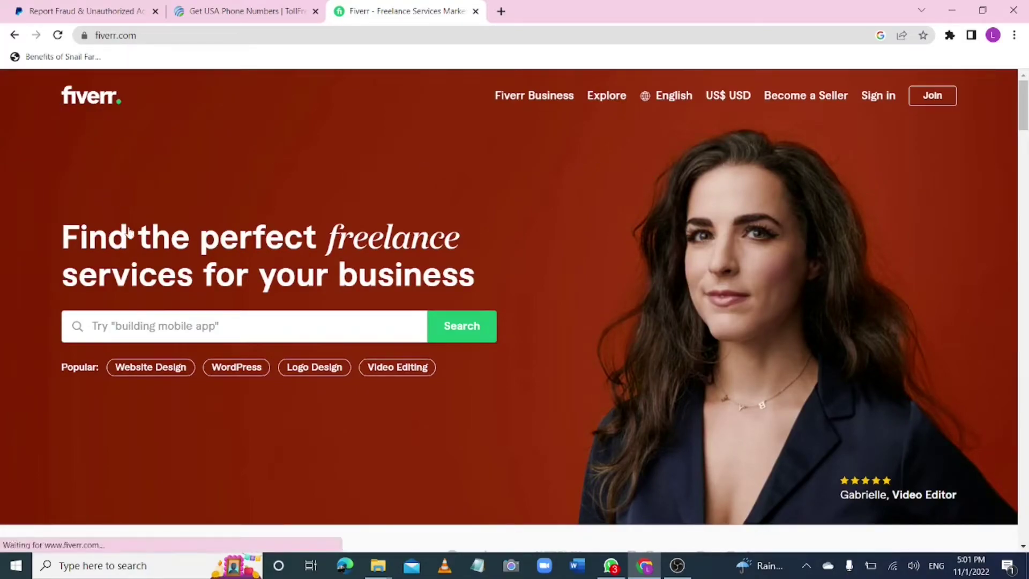
left_click(176, 324)
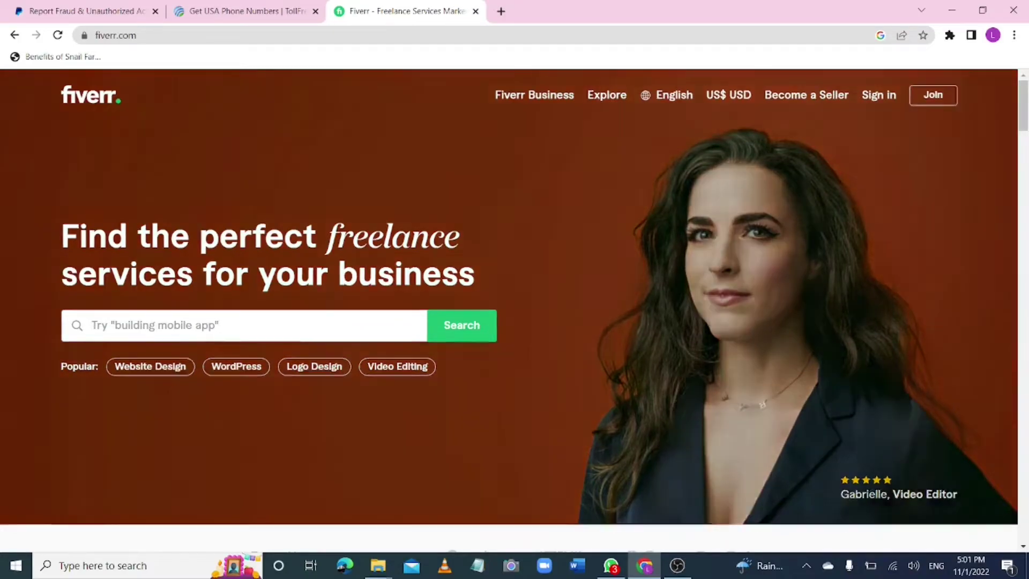
type("visual a")
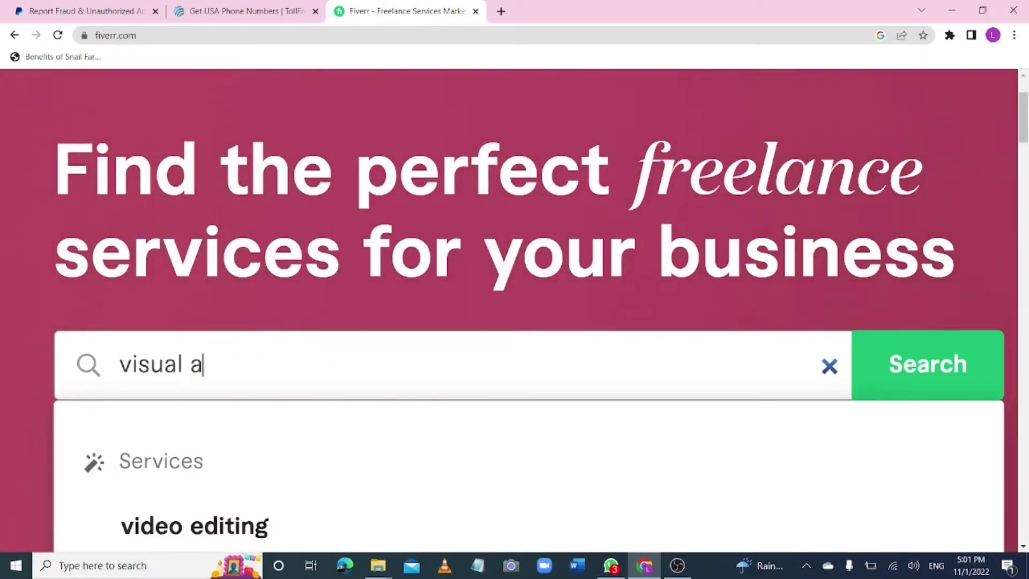
type("ssi")
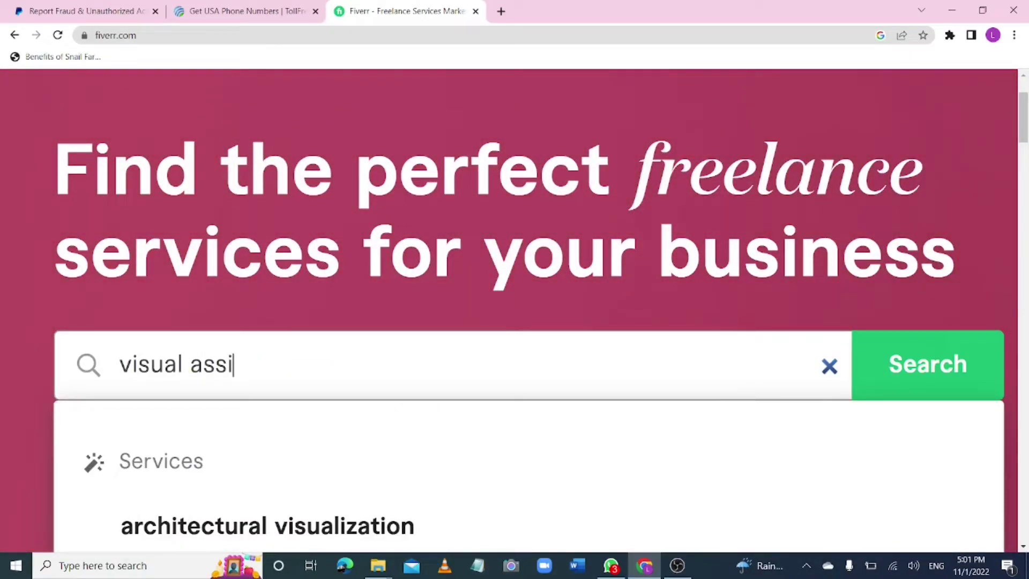
type("stant")
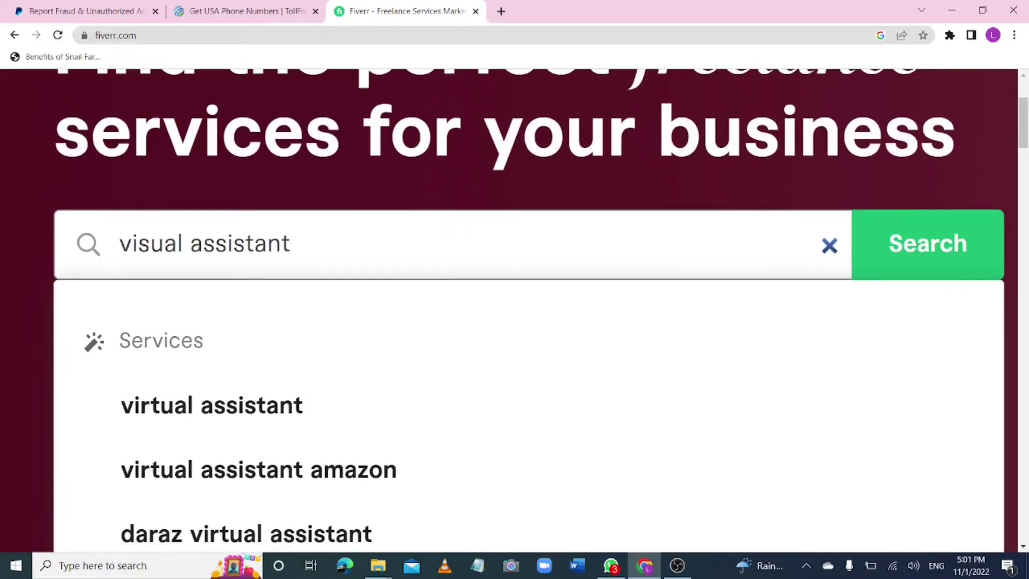
left_click(227, 410)
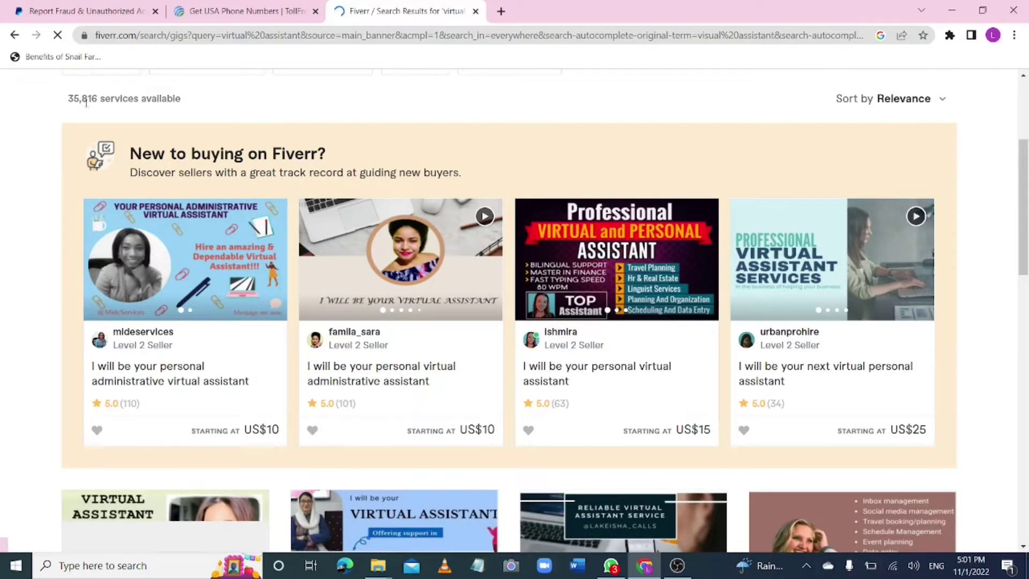
Zoom in and scroll through the Fiverr virtual assistant gig cards
key("super+plus")
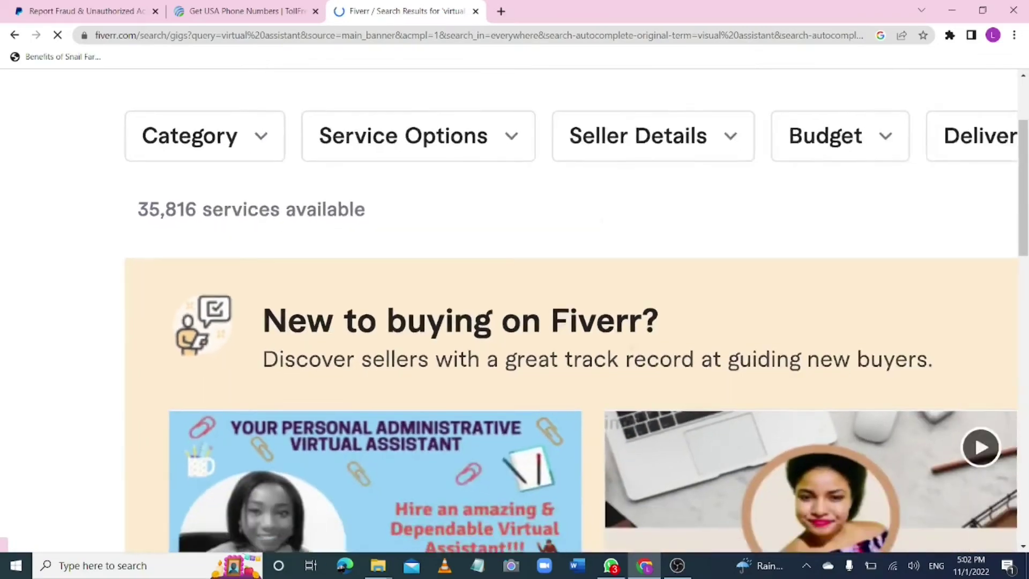
scroll(320, 363, "down", 5)
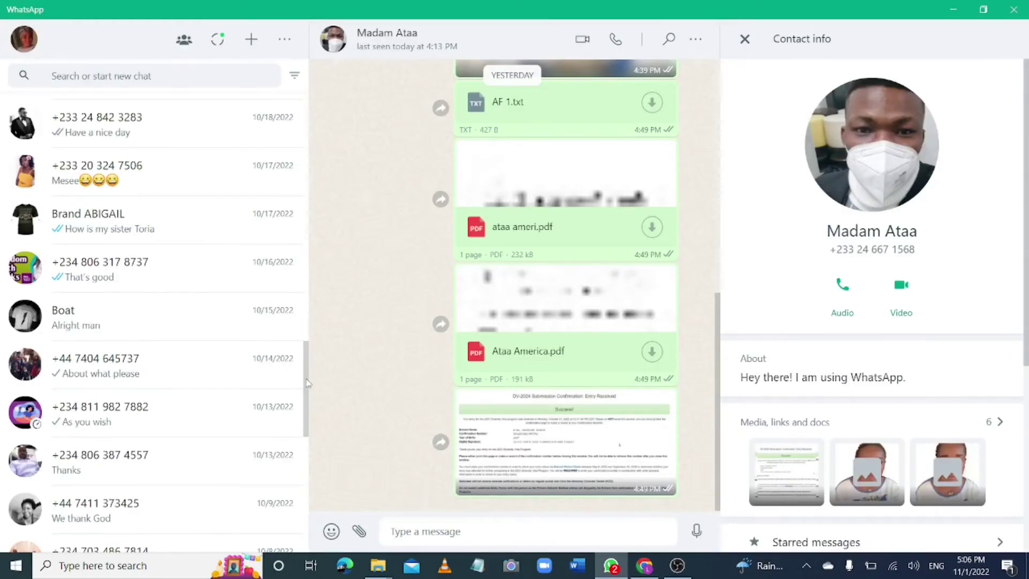
left_click_drag(307, 383, 309, 500)
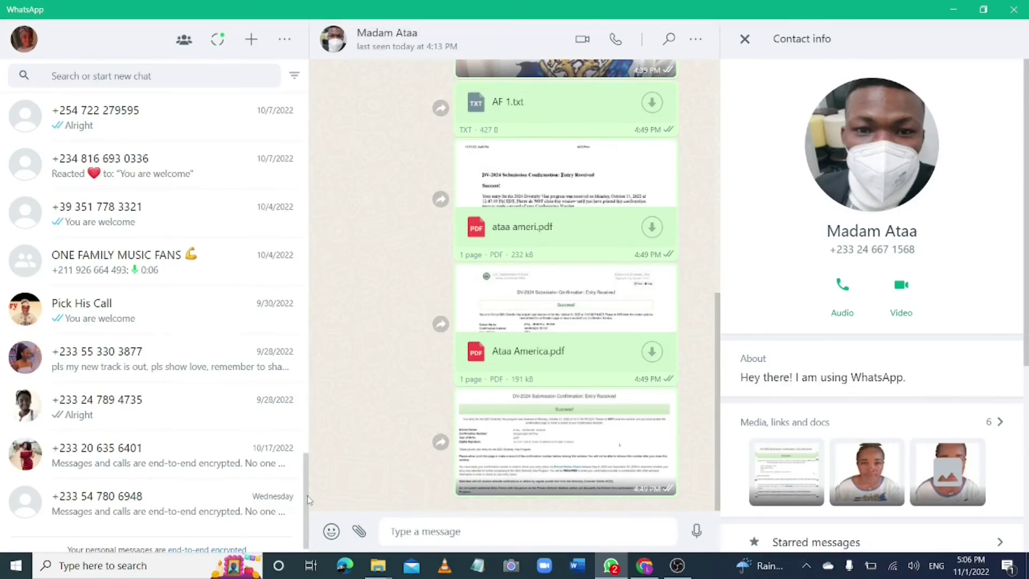
scroll(279, 166, "down", 1)
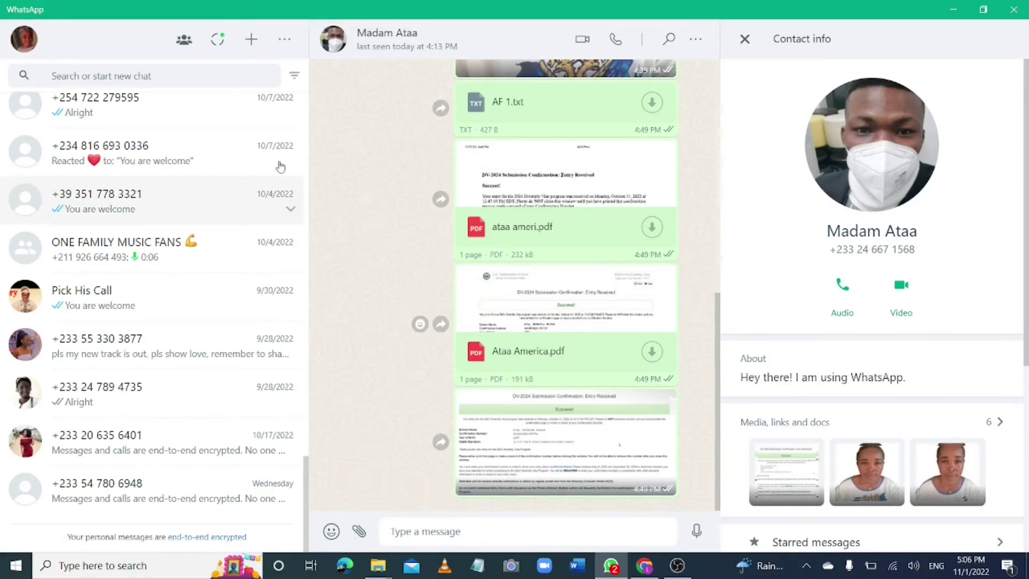